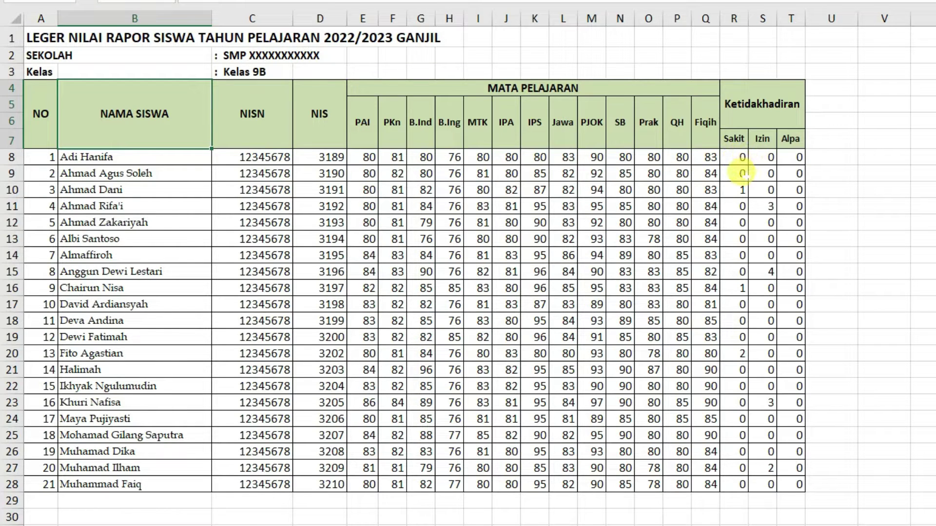
pyautogui.click(838, 155)
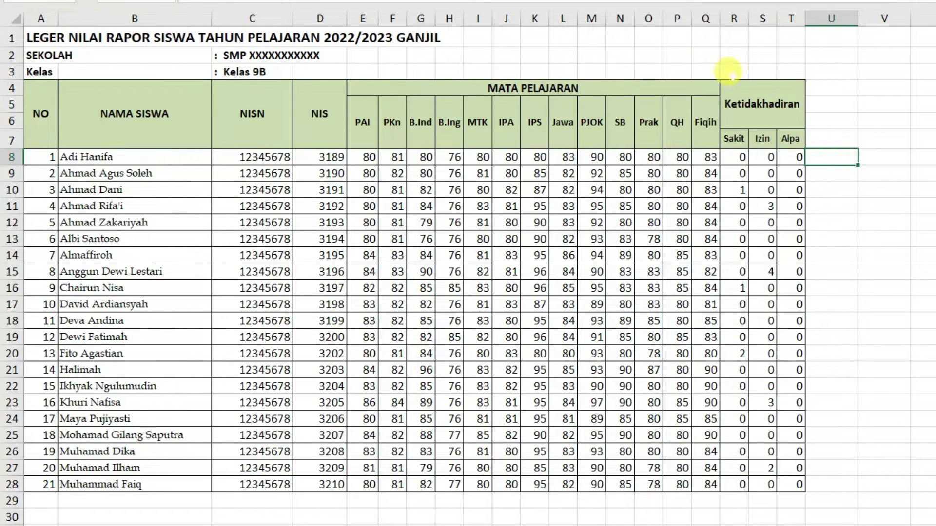
pyautogui.moveTo(838, 85); pyautogui.dragTo(837, 148)
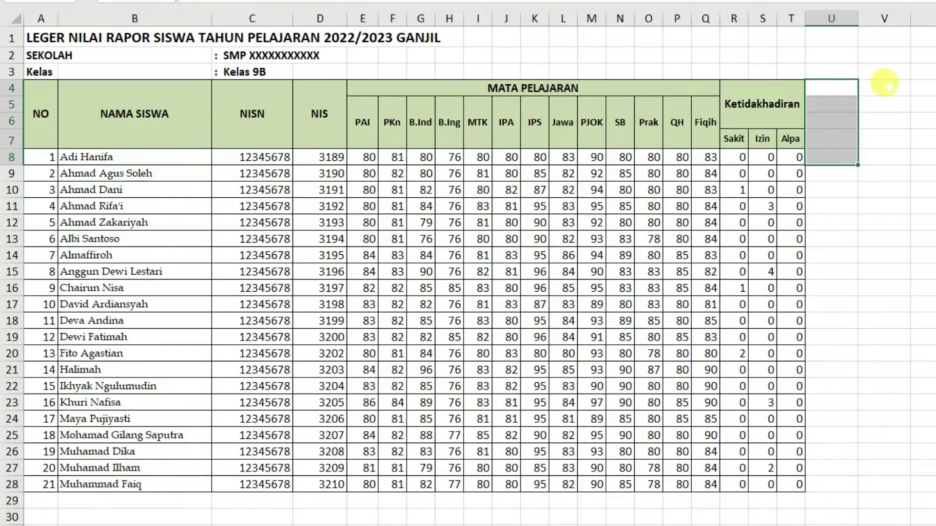
pyautogui.moveTo(886, 83); pyautogui.dragTo(886, 141)
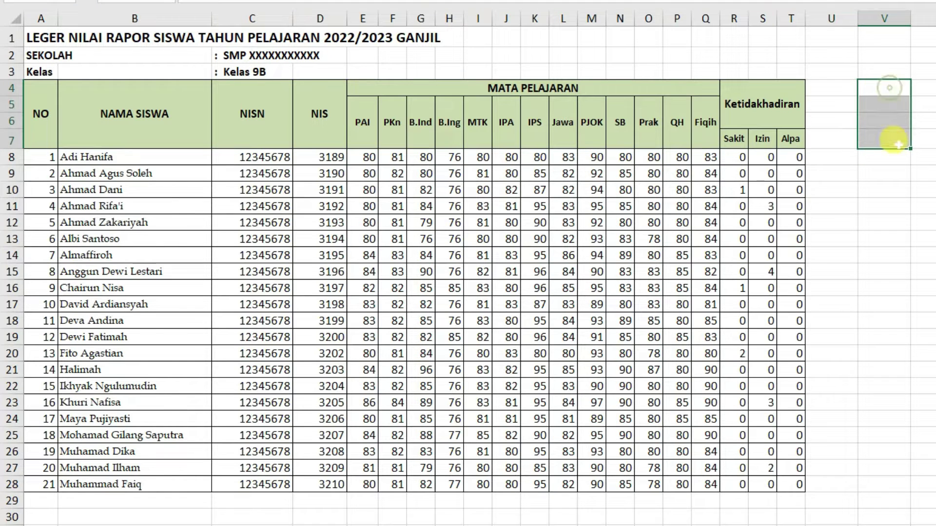
pyautogui.click(733, 105)
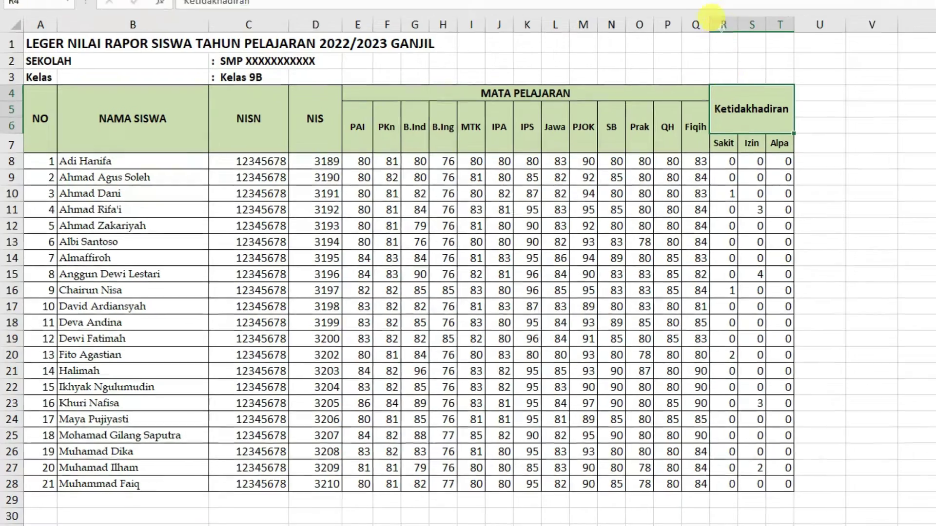
pyautogui.click(712, 22)
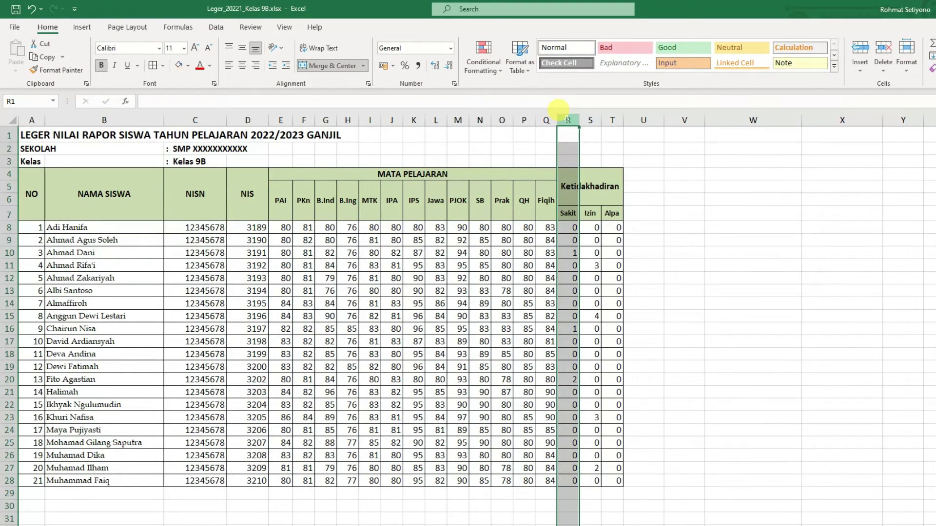
pyautogui.click(603, 184)
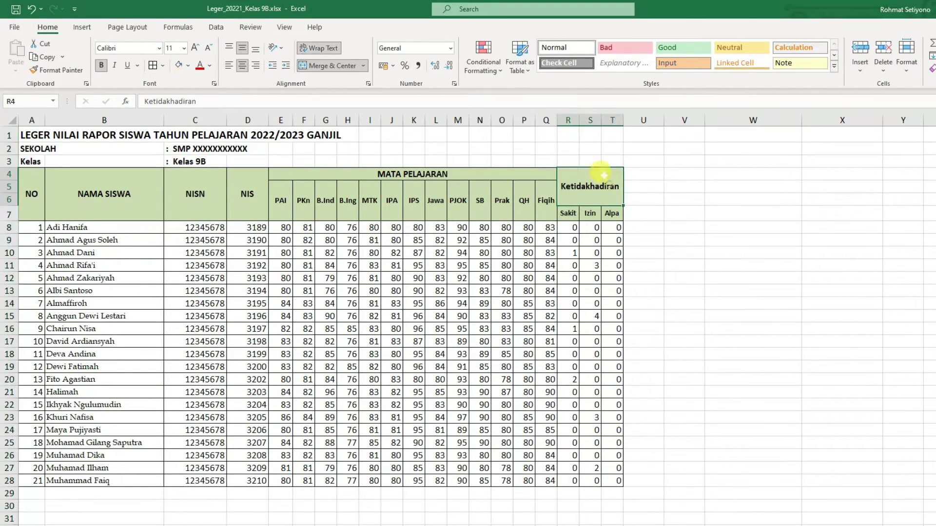
# Insert two blank columns before the Ketidakhadiran section, directly after the Fiqih column
pyautogui.click(567, 119)
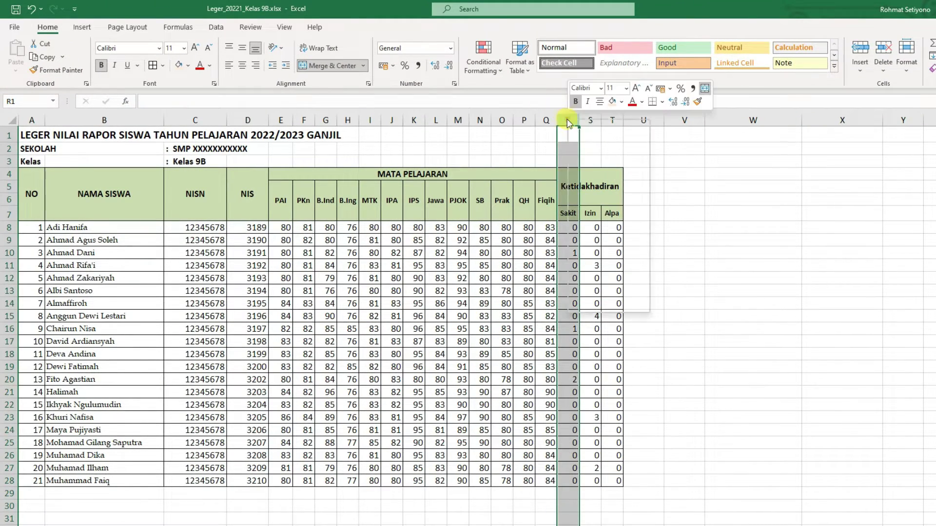
pyautogui.rightClick(566, 120)
pyautogui.click(600, 211)
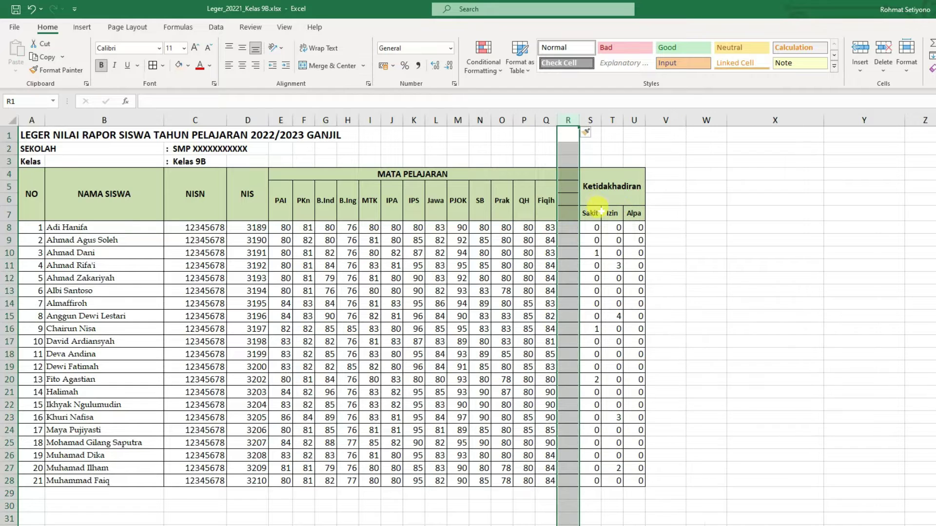
pyautogui.rightClick(567, 120)
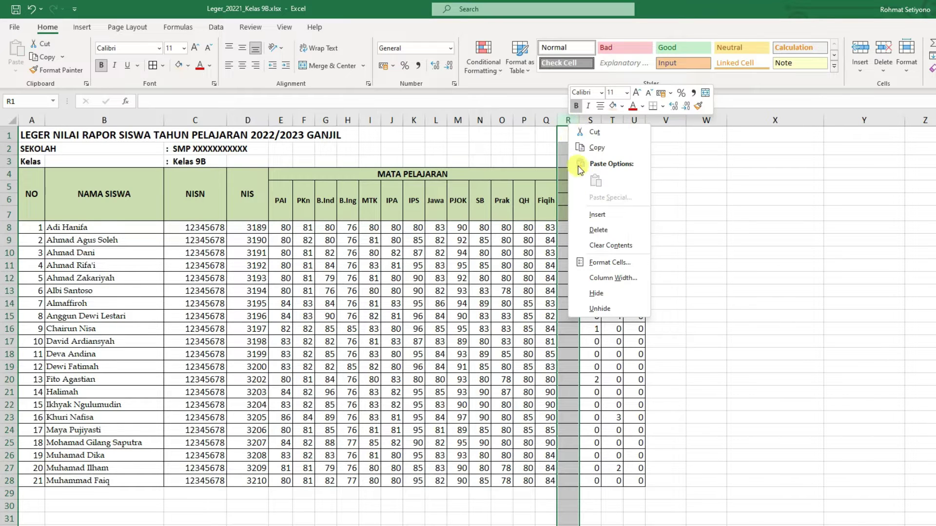
pyautogui.click(598, 215)
pyautogui.click(764, 220)
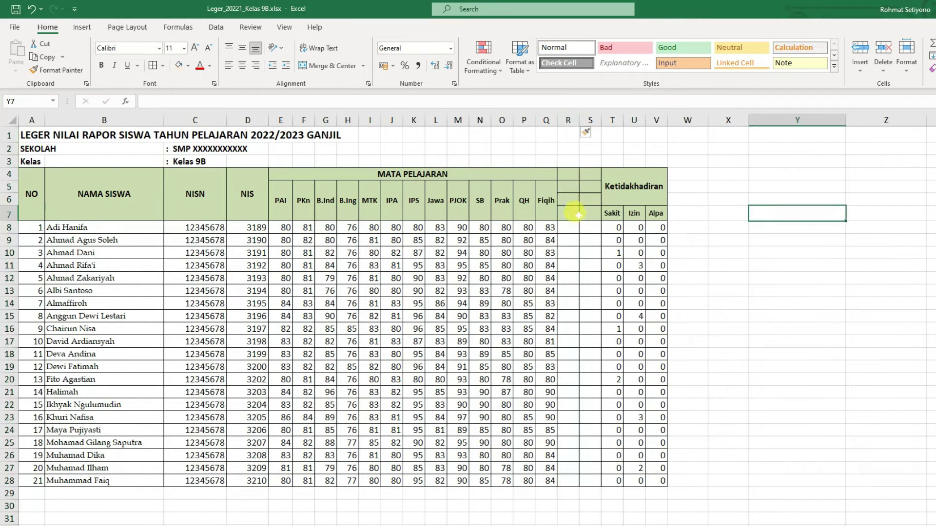
# Merge and center the header cells R4:R7 and S4:S7 of the two new columns separately
pyautogui.moveTo(568, 174); pyautogui.dragTo(567, 214)
pyautogui.click(332, 66)
pyautogui.click(590, 175)
pyautogui.moveTo(590, 184); pyautogui.dragTo(590, 214)
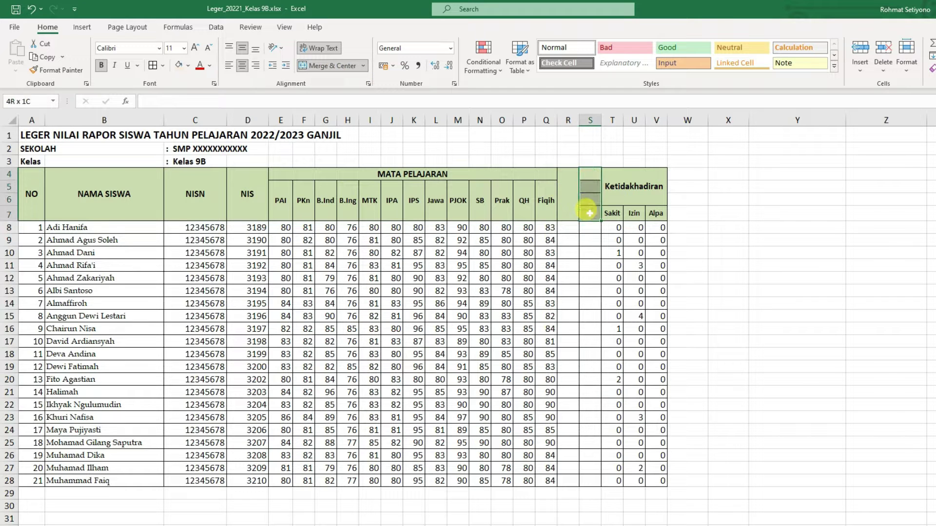
pyautogui.click(328, 66)
pyautogui.click(789, 188)
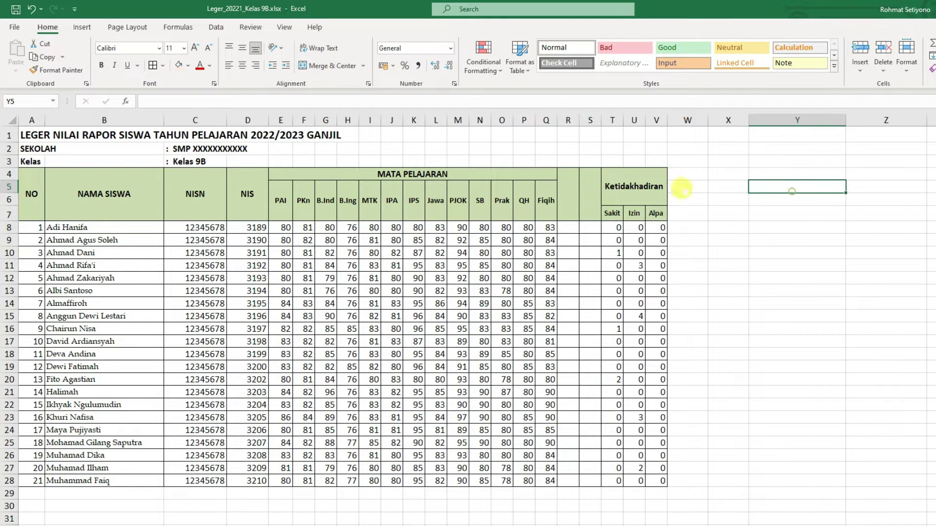
# Label the merged headers in columns R and S Jml and Rank, and widen both columns
pyautogui.click(571, 191)
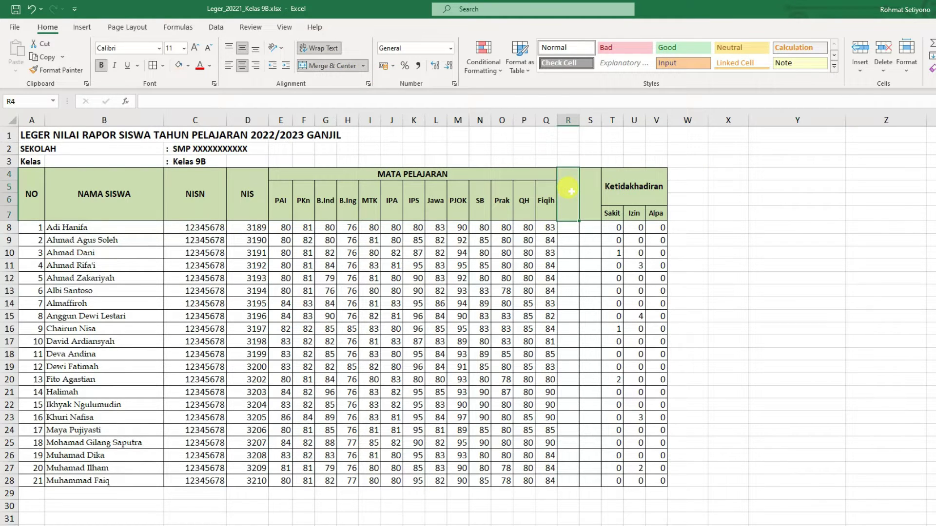
pyautogui.write('j')
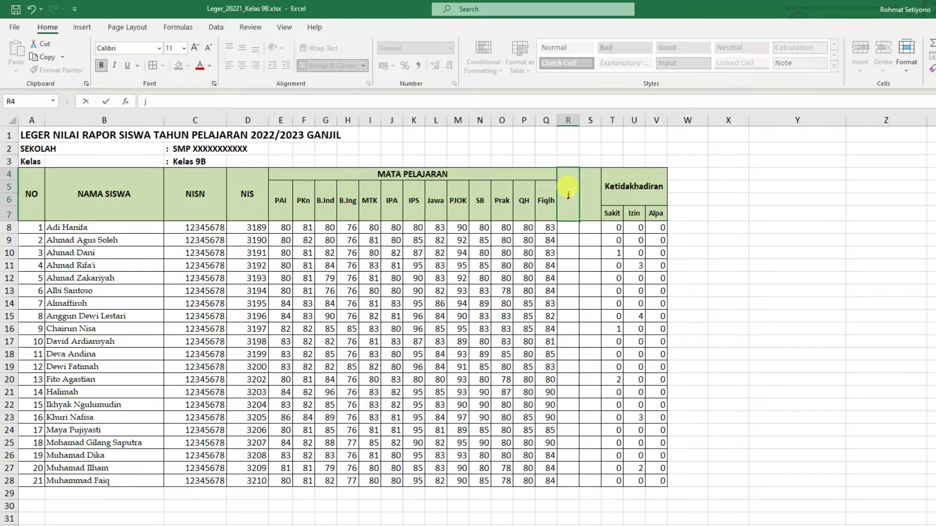
pyautogui.write('ML')
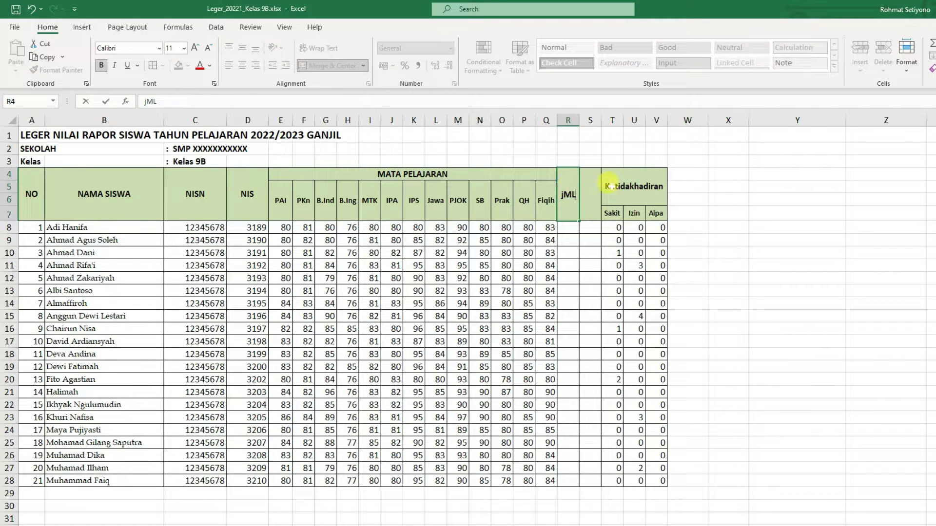
pyautogui.press('Tab')
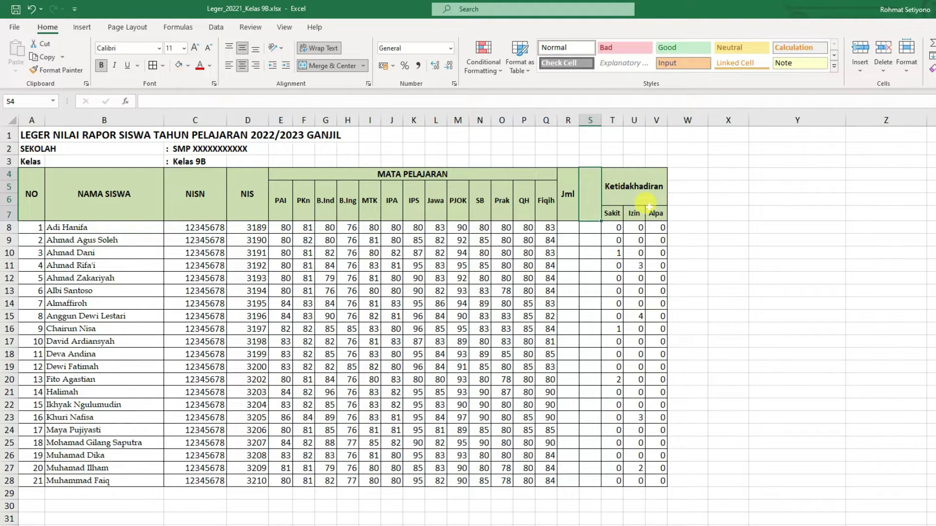
pyautogui.write('Ran')
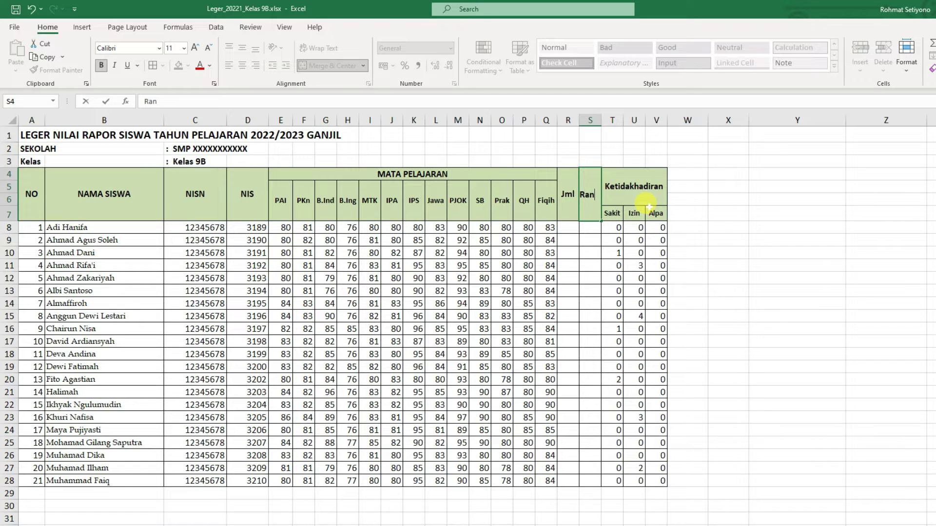
pyautogui.write('k')
pyautogui.click(790, 226)
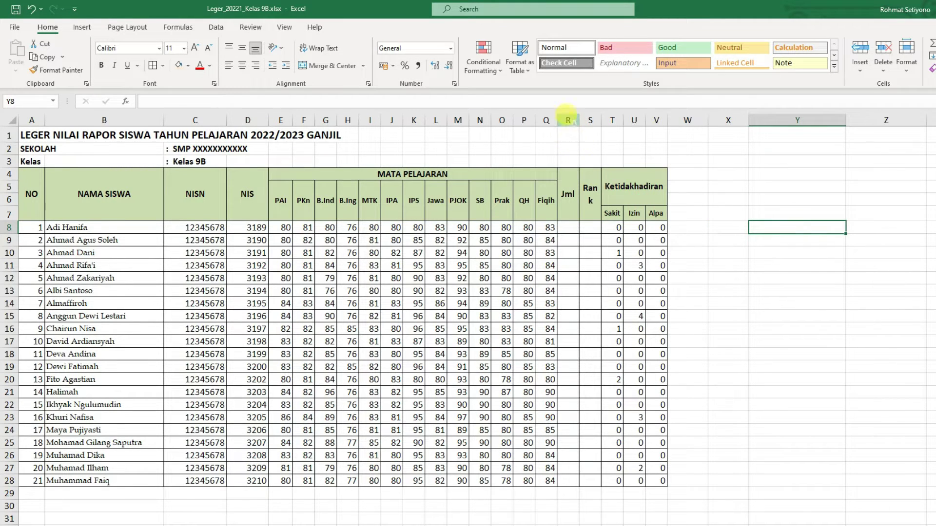
pyautogui.moveTo(579, 117); pyautogui.dragTo(637, 120)
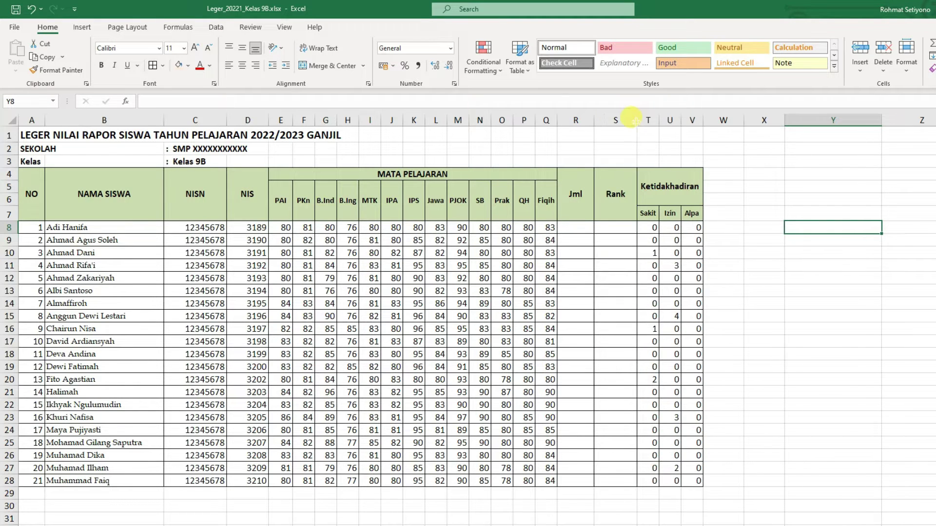
# Total the first student's subject scores in R8 with =SUM(E8:Q8) and fill the formula down to R28
pyautogui.click(576, 229)
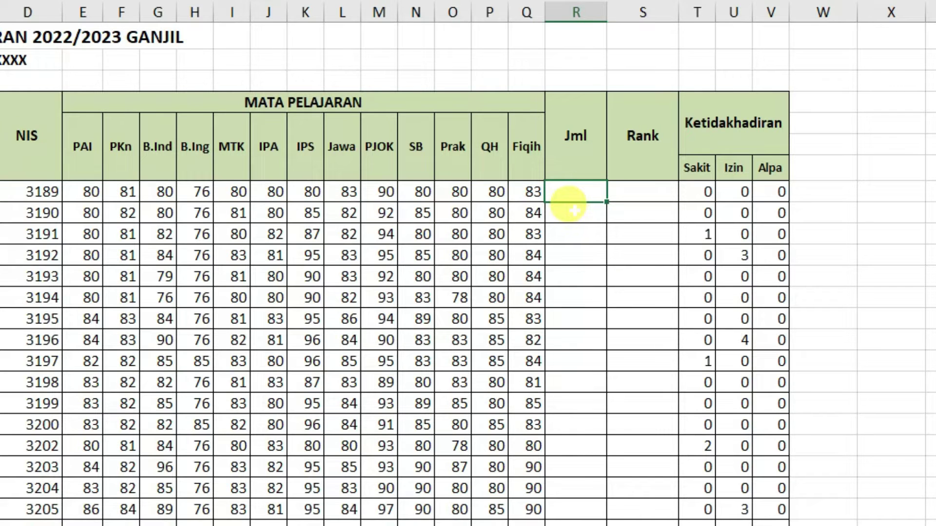
pyautogui.write('=SUM')
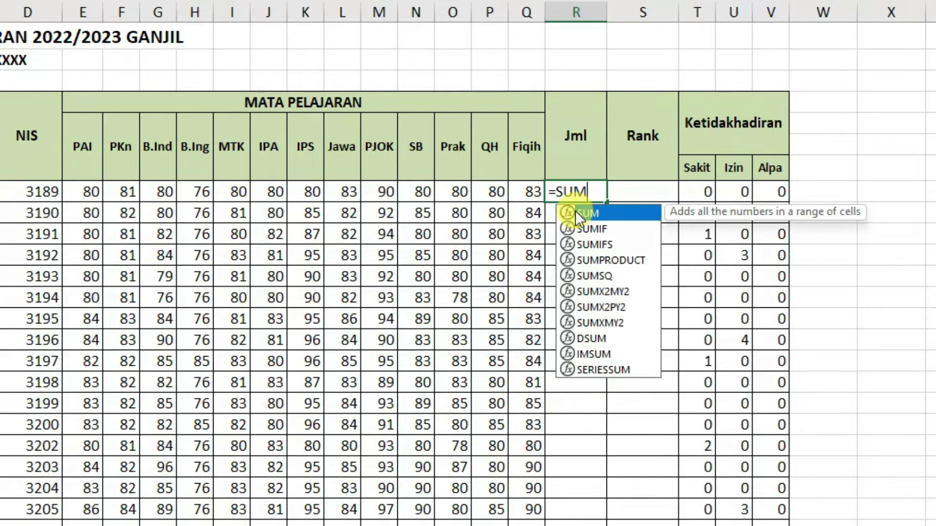
pyautogui.doubleClick(580, 213)
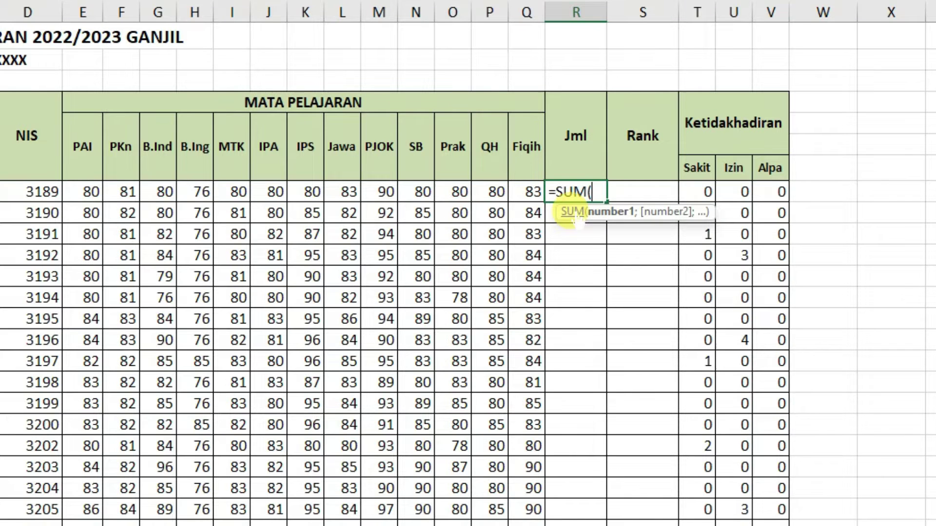
pyautogui.moveTo(83, 191); pyautogui.dragTo(514, 190)
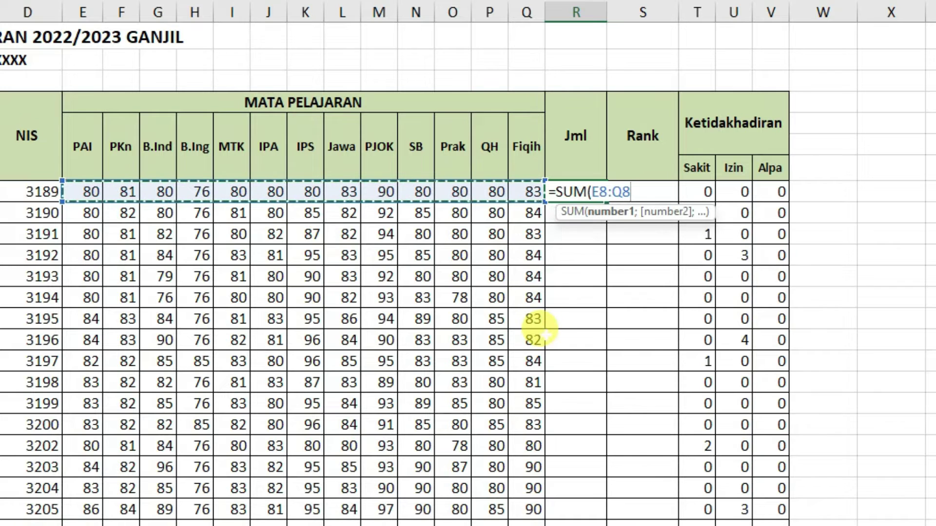
pyautogui.write(')')
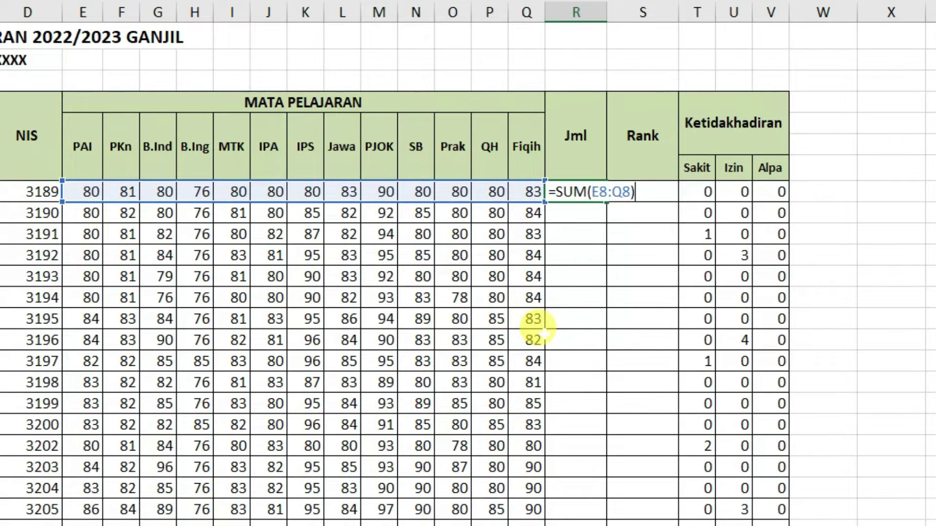
pyautogui.press('Return')
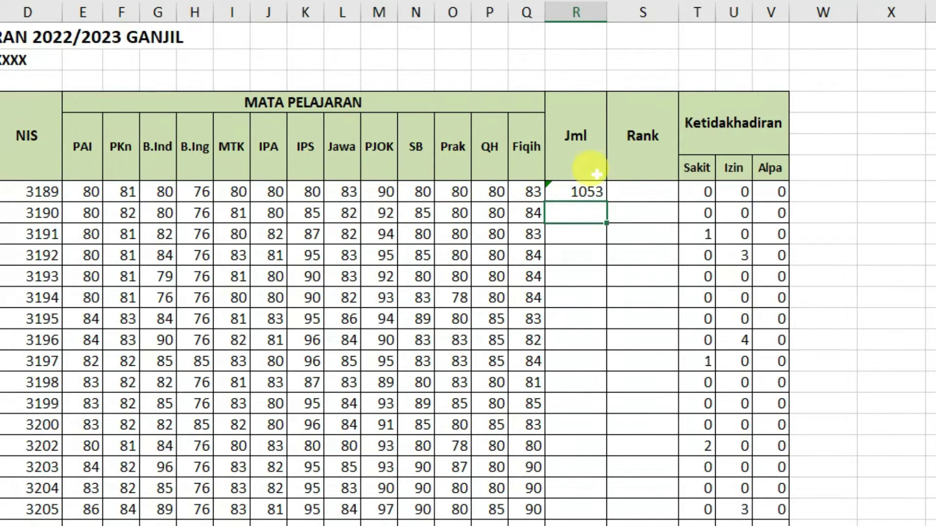
pyautogui.click(582, 190)
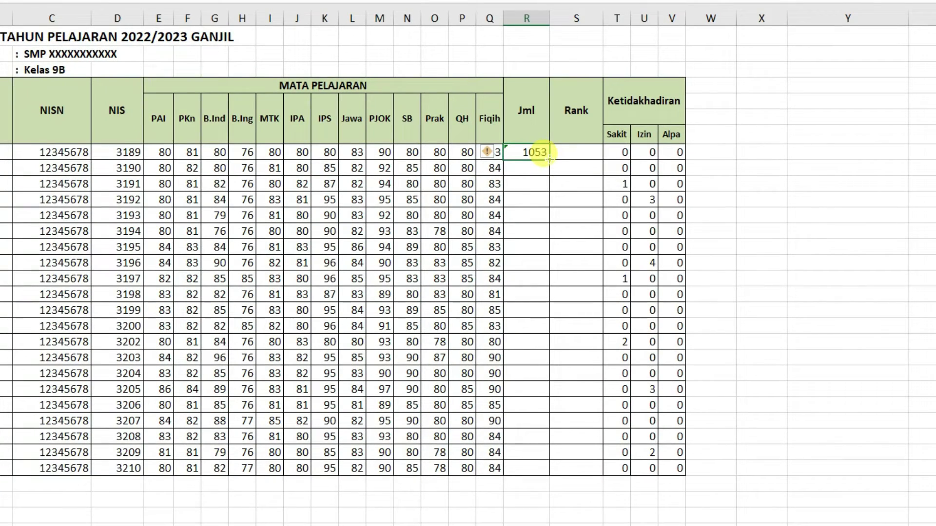
pyautogui.moveTo(549, 159); pyautogui.dragTo(538, 470)
# Rank the first student's total in S8 with =RANK(R8;$R$8:$R$28), keeping the reference range absolute
pyautogui.click(574, 152)
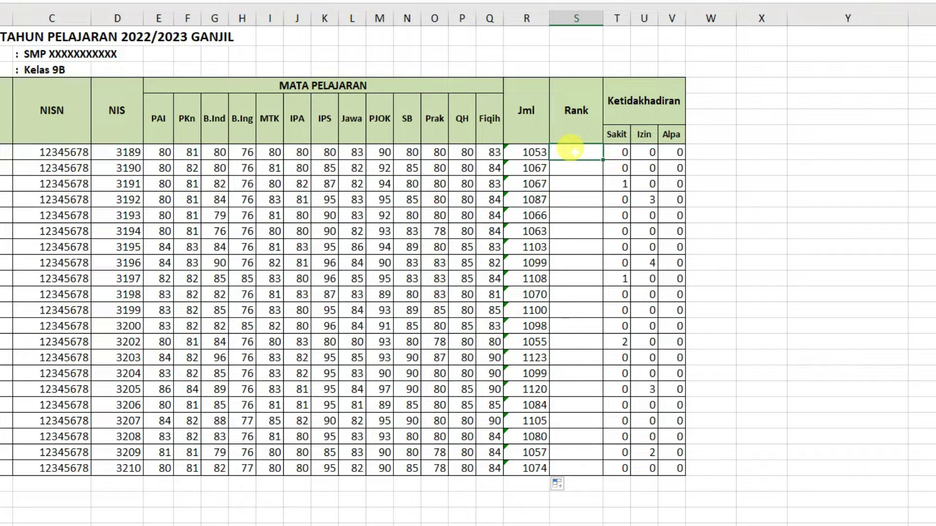
pyautogui.write('=RANK')
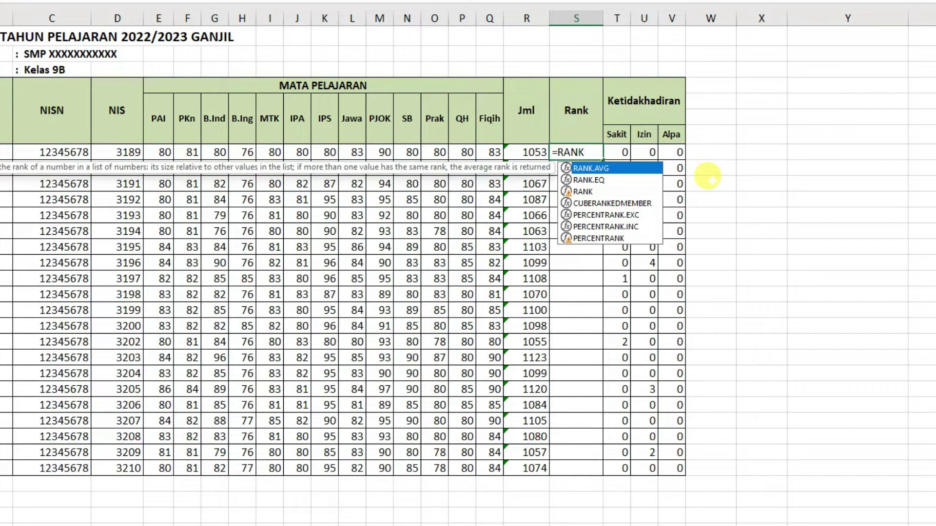
pyautogui.write('(')
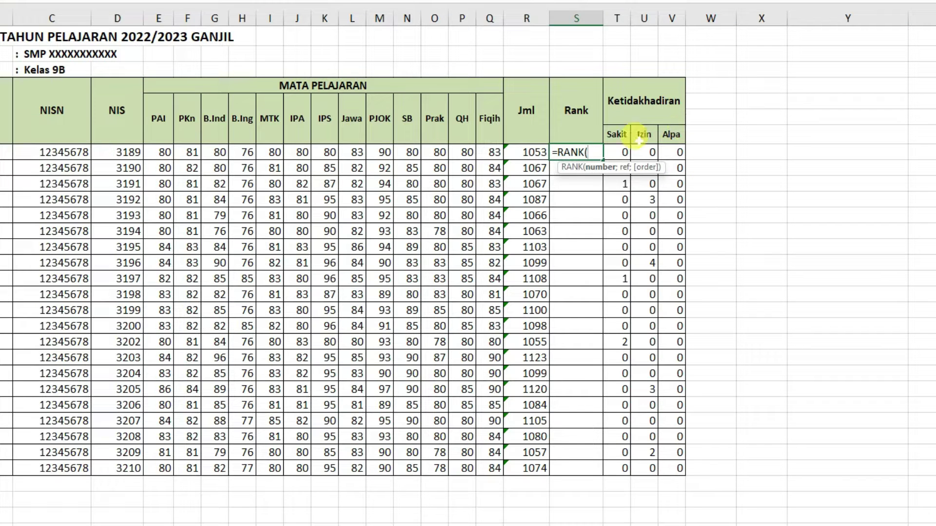
pyautogui.click(533, 152)
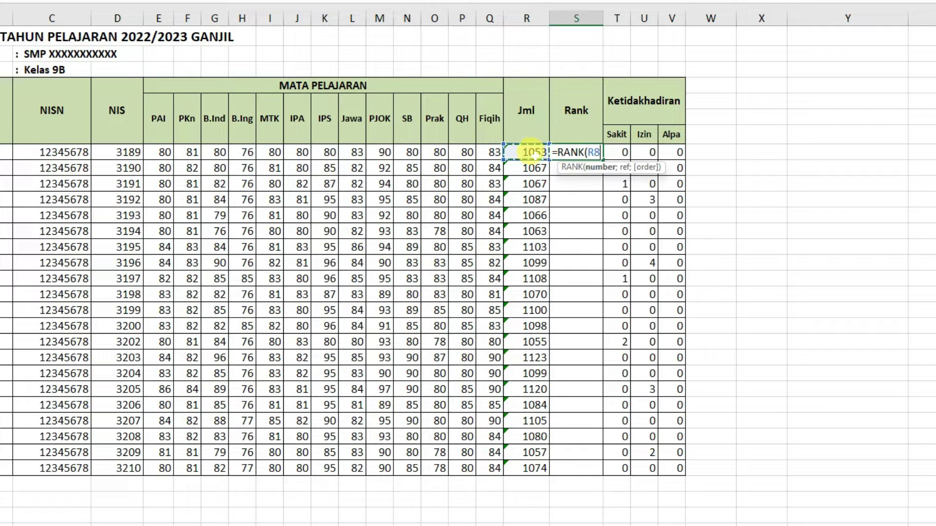
pyautogui.write(';')
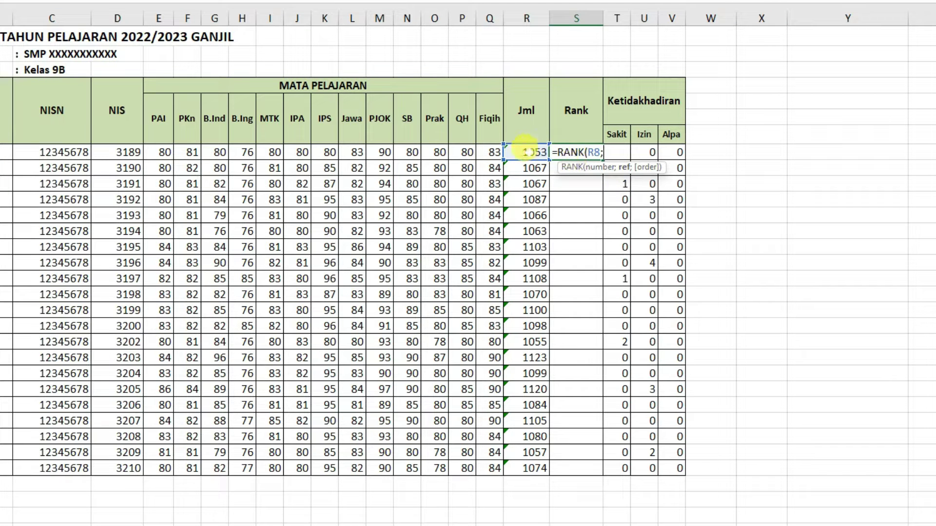
pyautogui.moveTo(522, 145); pyautogui.dragTo(524, 465)
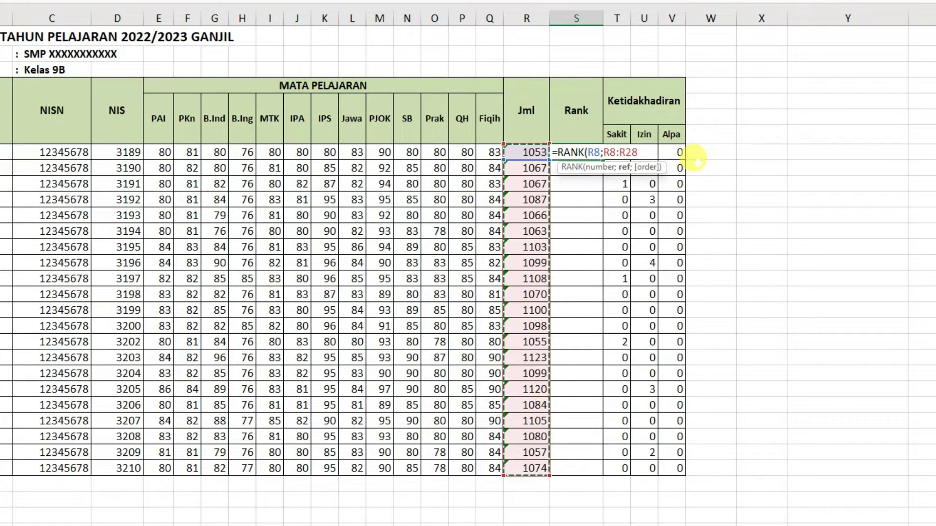
pyautogui.press('F4')
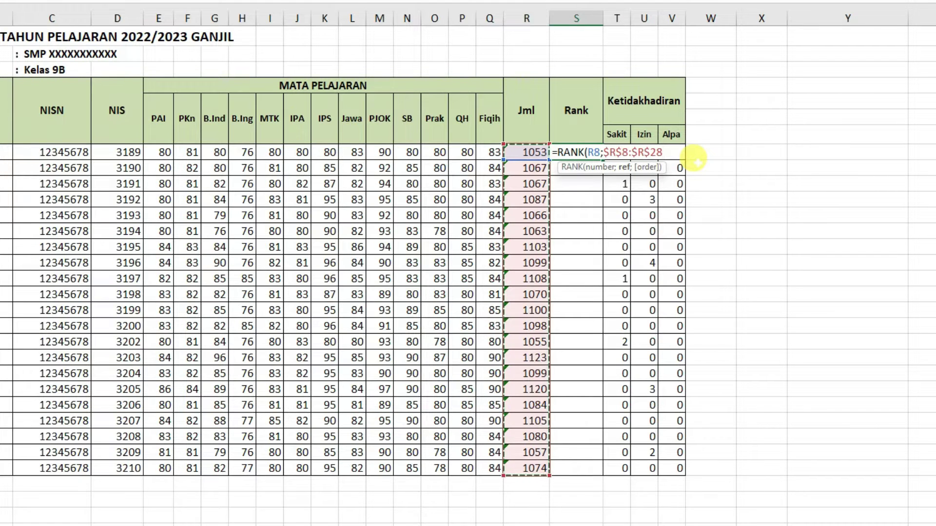
pyautogui.press('Return')
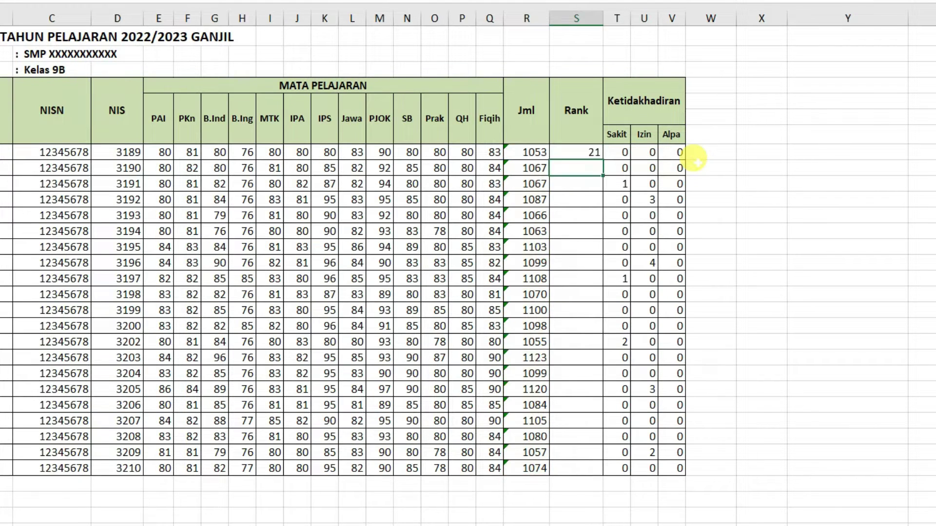
pyautogui.click(593, 152)
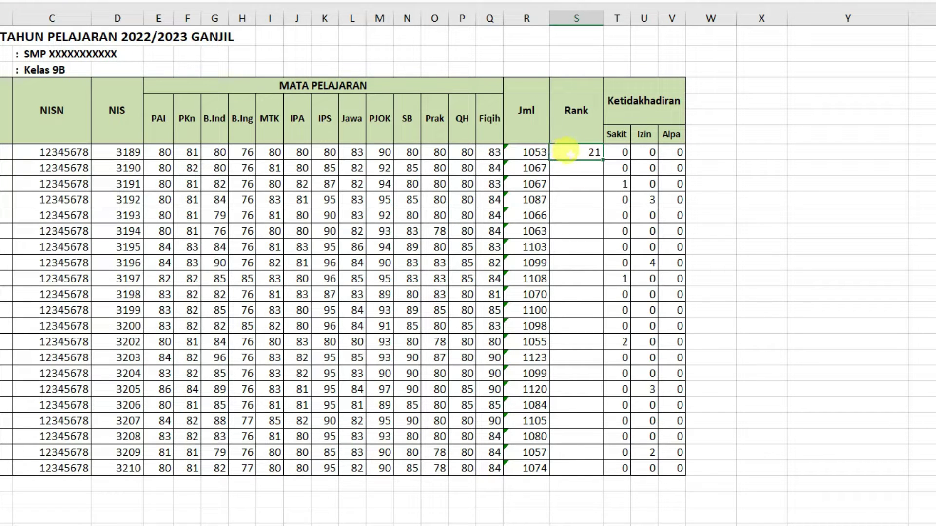
# Fill the rank formula down to S28 and shade the Jml and Rank values R8:S28 light orange
pyautogui.moveTo(602, 159); pyautogui.dragTo(584, 469)
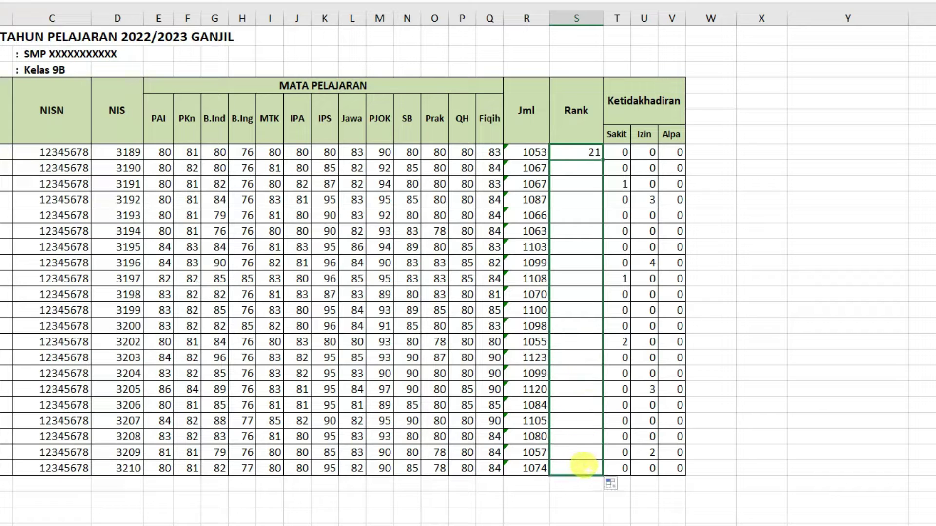
pyautogui.click(856, 254)
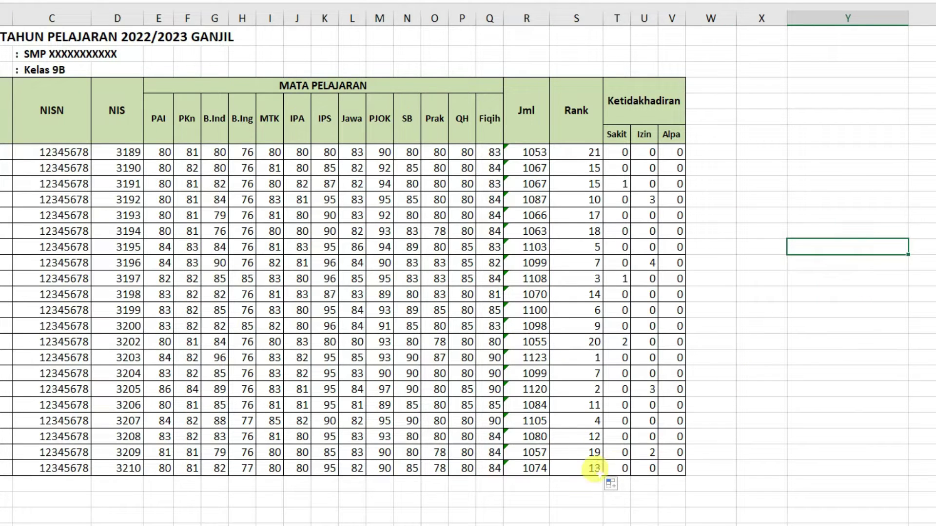
pyautogui.moveTo(530, 152); pyautogui.dragTo(584, 470)
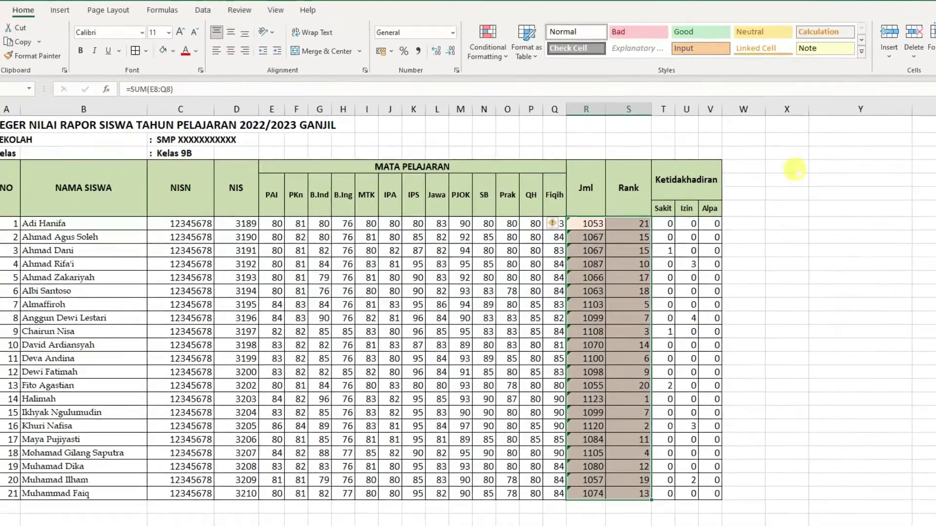
pyautogui.click(750, 150)
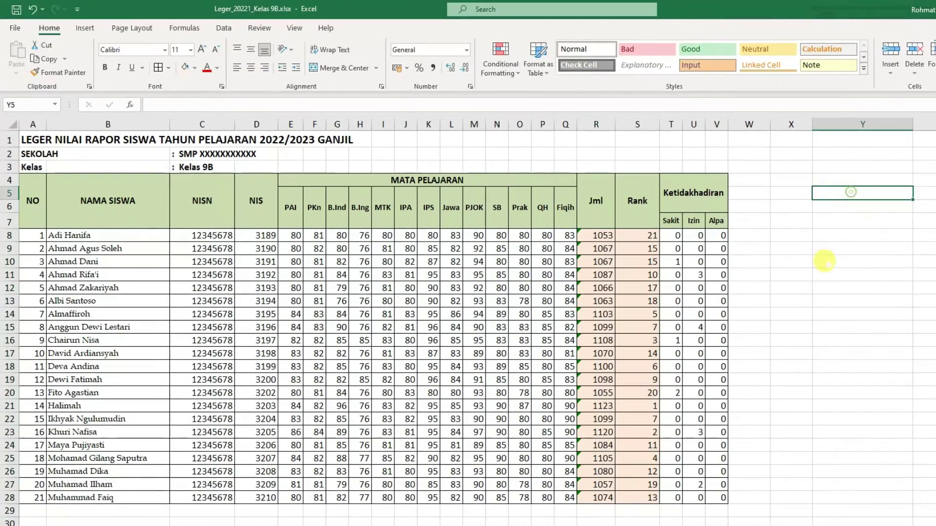
# Enter the title Peringkat 3 besar in X8, outside the ledger table
pyautogui.click(780, 305)
pyautogui.click(788, 232)
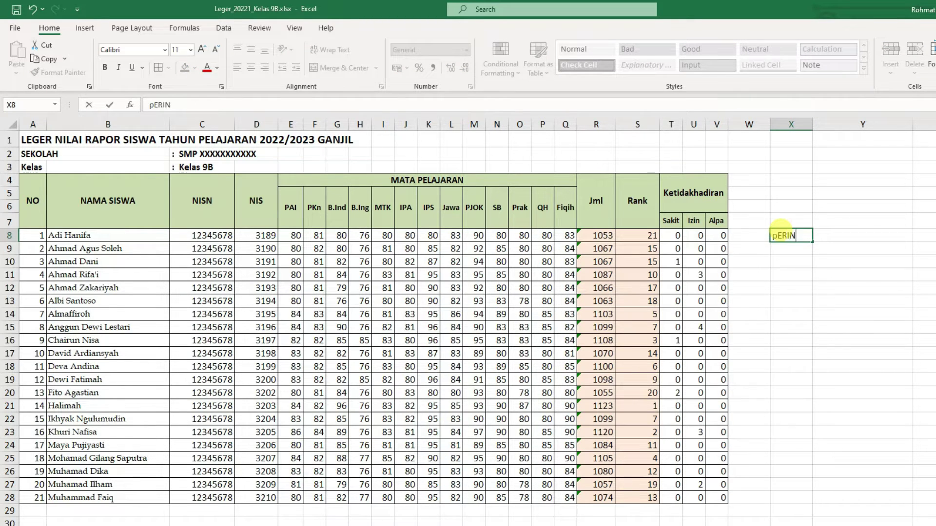
pyautogui.write('AT ')
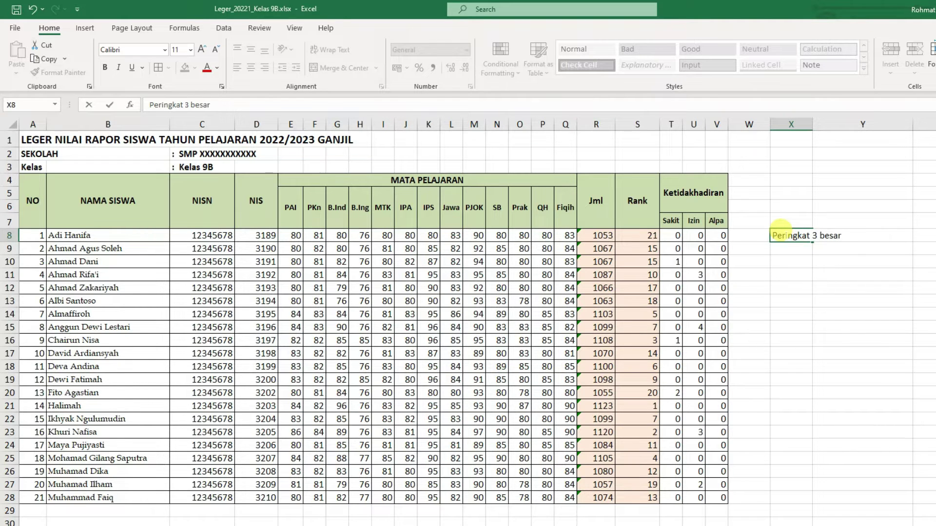
pyautogui.write('3 besar')
pyautogui.click(846, 288)
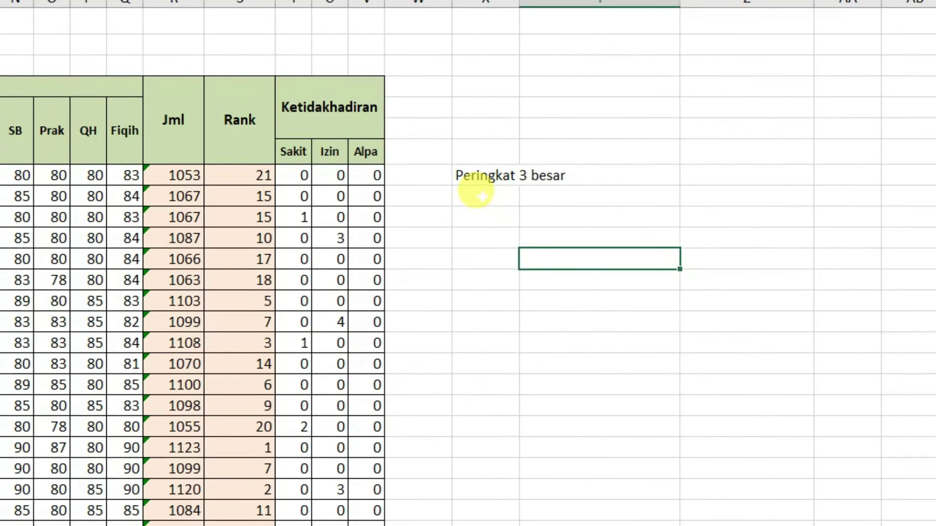
# Enter the column headers Rank, Nama Siswa and Jumlah Nilai in X9:Z9 below the title
pyautogui.click(787, 248)
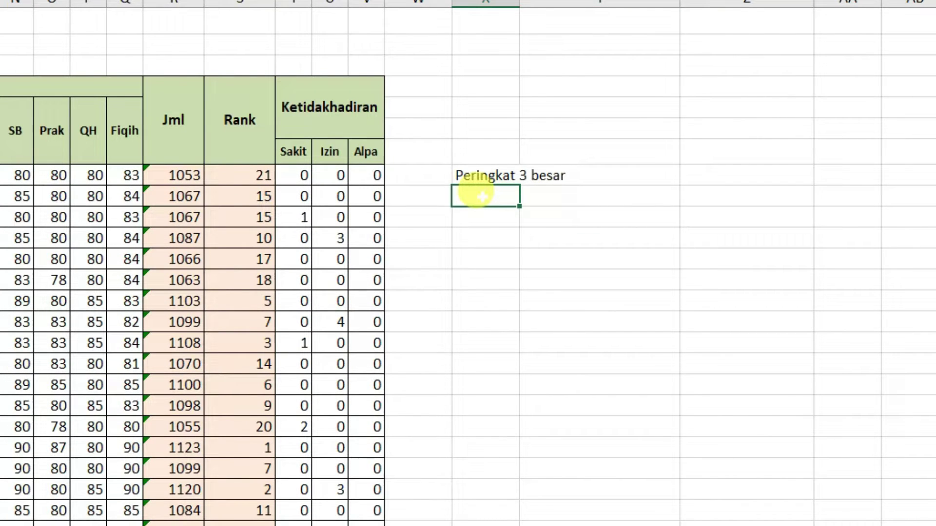
pyautogui.write('Ra')
pyautogui.press('Tab')
pyautogui.write('Nama Siswa')
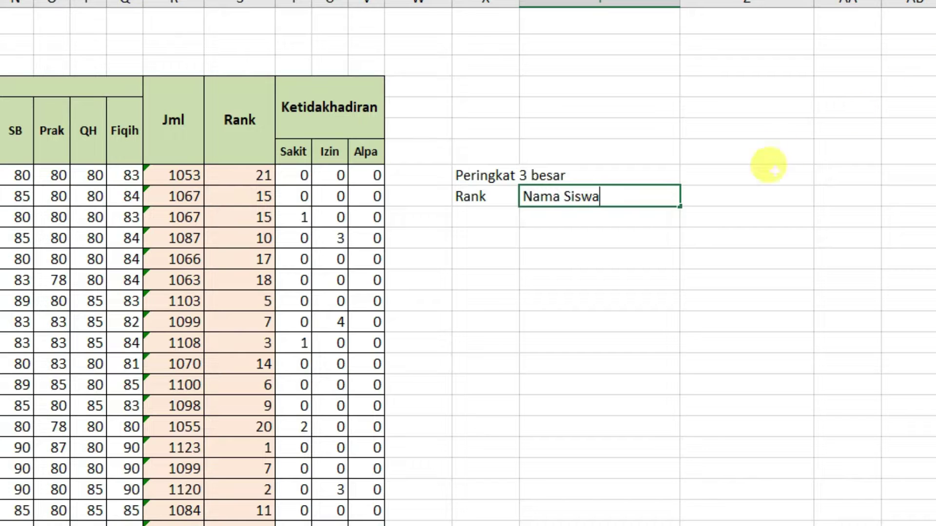
pyautogui.click(753, 197)
pyautogui.write('Jumlah Nilai')
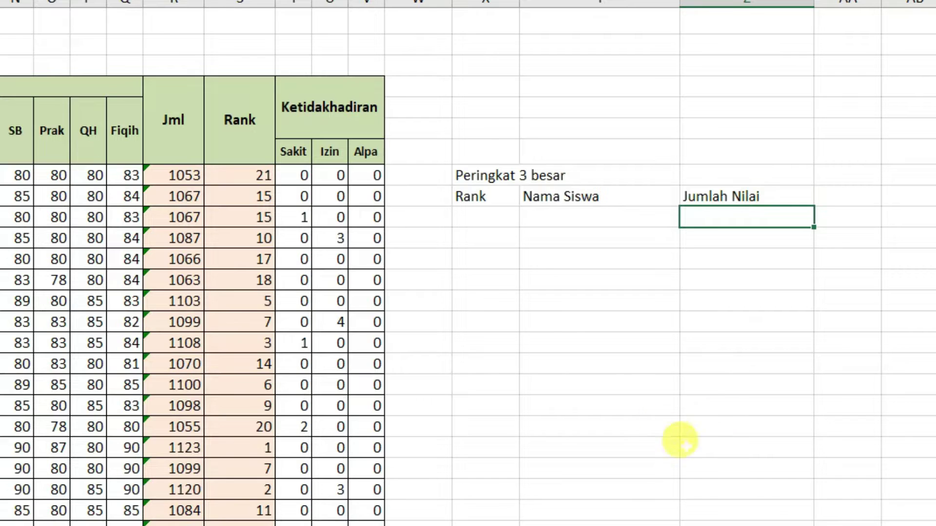
# Apply all borders to X9:Z13 and shade the header row X9:Z9 light orange
pyautogui.moveTo(482, 200); pyautogui.dragTo(682, 281)
pyautogui.hotkey('alt', 'h')
pyautogui.press('b')
pyautogui.press('a')
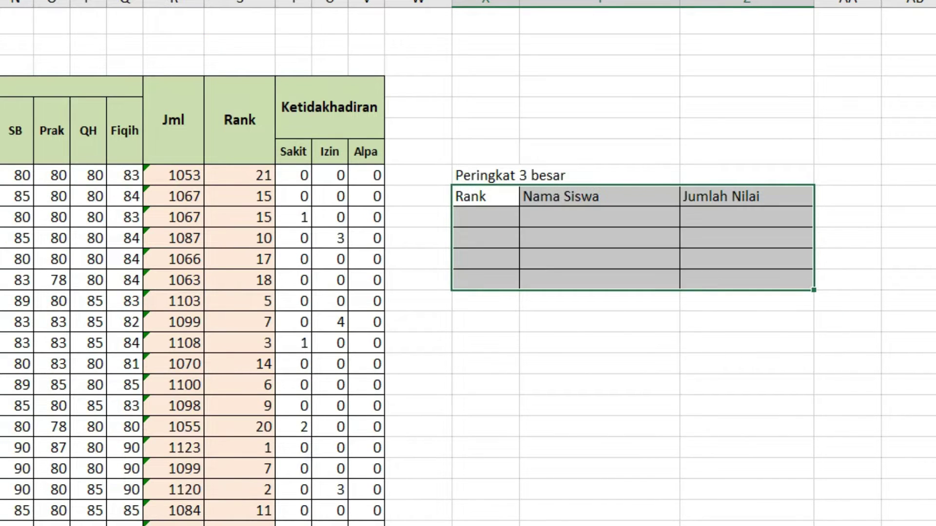
pyautogui.click(539, 361)
pyautogui.moveTo(488, 196); pyautogui.dragTo(713, 196)
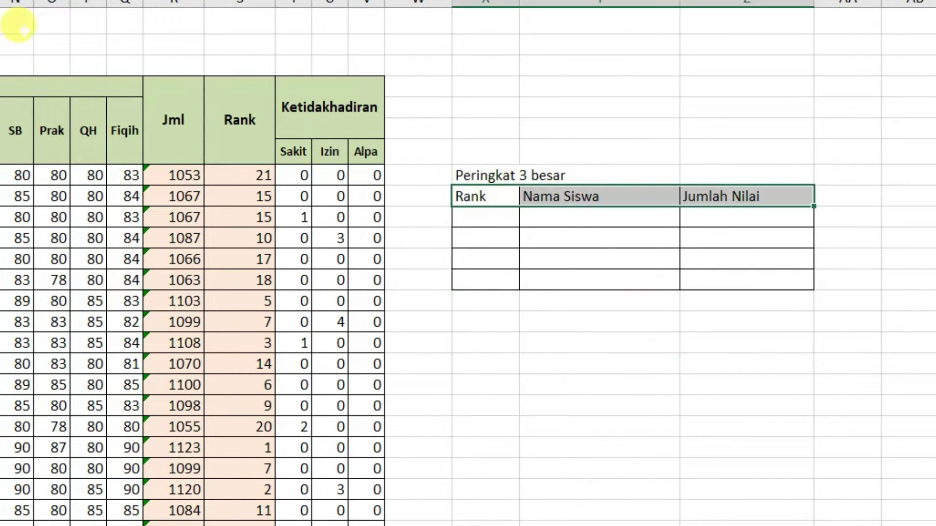
pyautogui.click(556, 448)
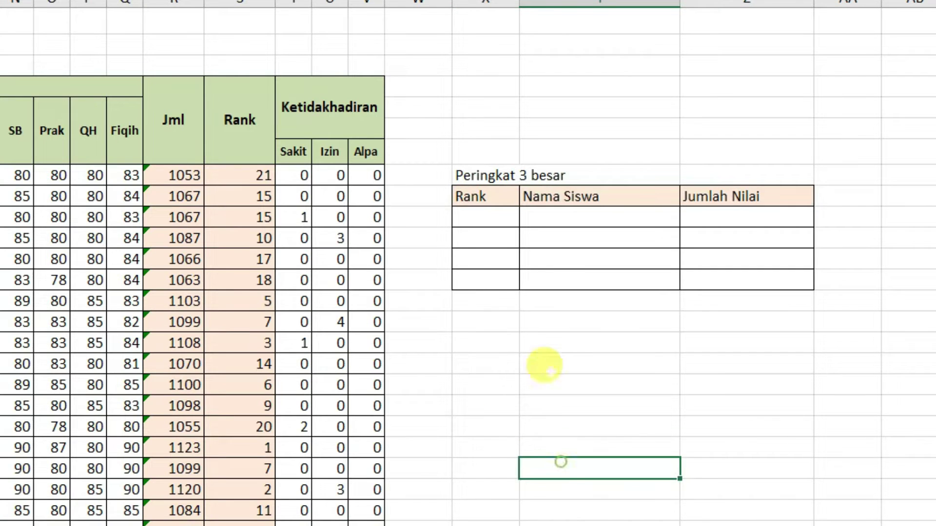
# Enter the ranks 1, 2 and 3 in X10:X12 and clear the surplus borders below the third rank row
pyautogui.click(471, 217)
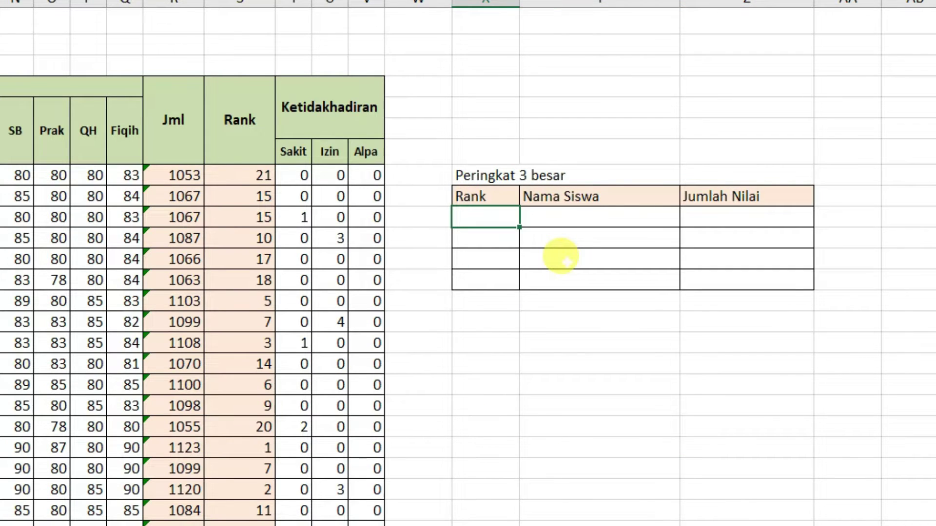
pyautogui.write('1')
pyautogui.press('Return')
pyautogui.write('2')
pyautogui.press('Return')
pyautogui.press('Return')
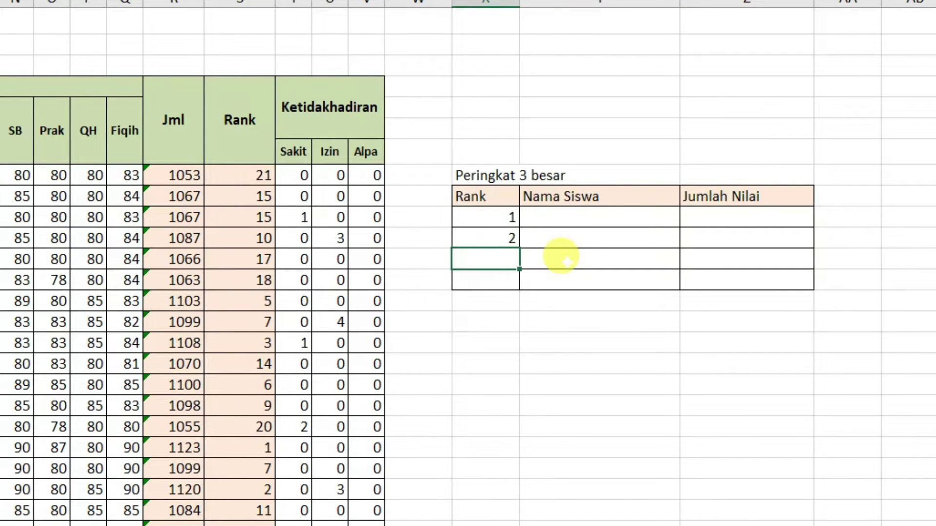
pyautogui.click(509, 258)
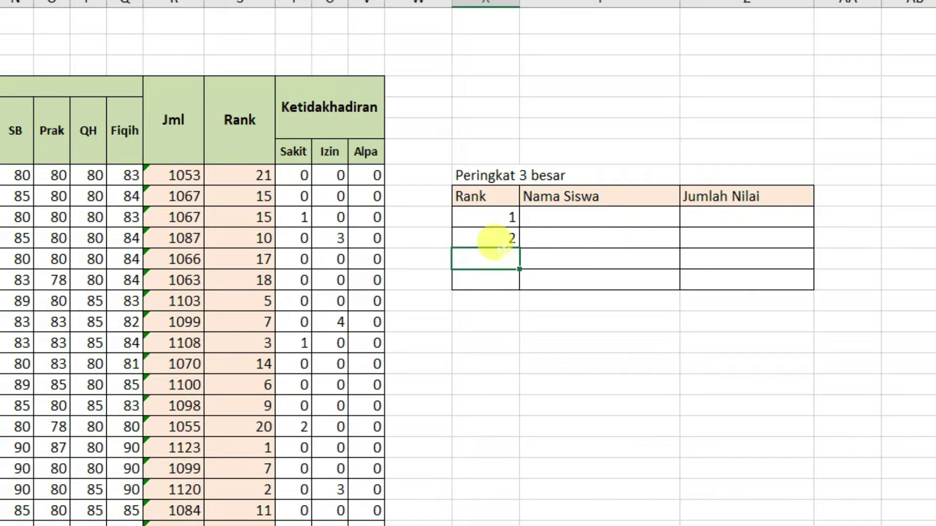
pyautogui.write('3')
pyautogui.click(581, 364)
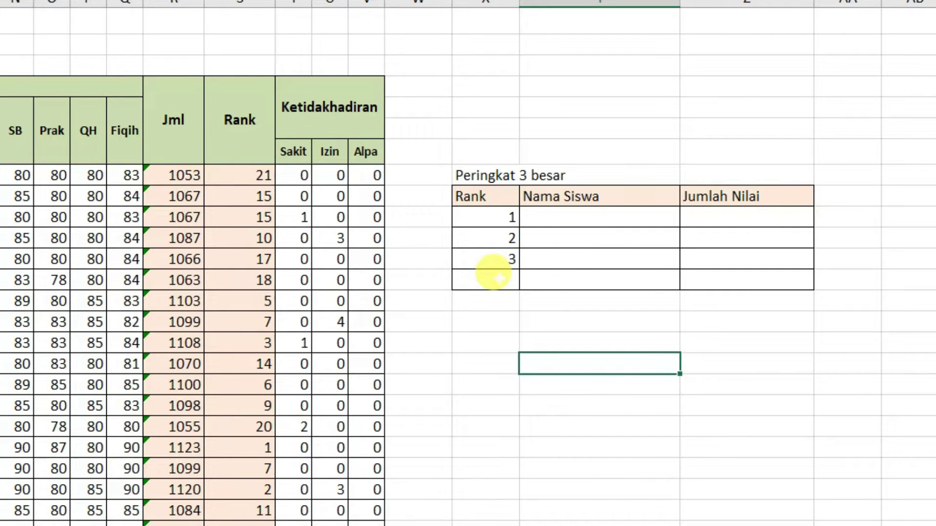
pyautogui.moveTo(476, 307); pyautogui.dragTo(808, 302)
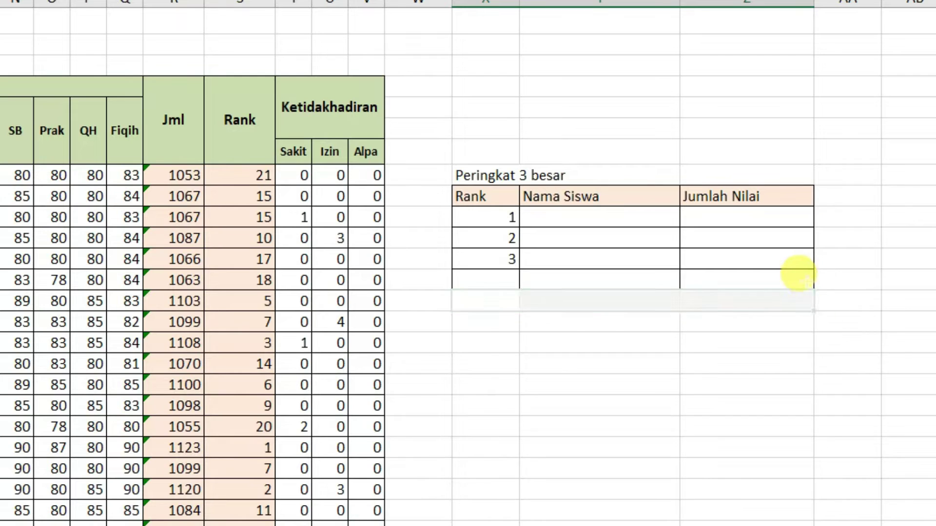
# Examine the top-three table's rank, name and score cells and the full student list down to row 31
pyautogui.click(574, 215)
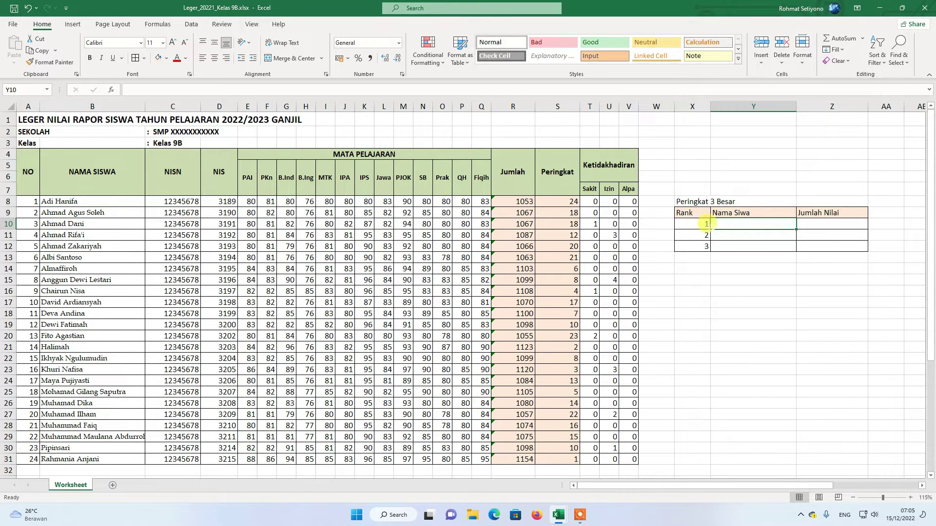
pyautogui.click(694, 224)
pyautogui.click(701, 235)
pyautogui.click(701, 243)
pyautogui.click(735, 224)
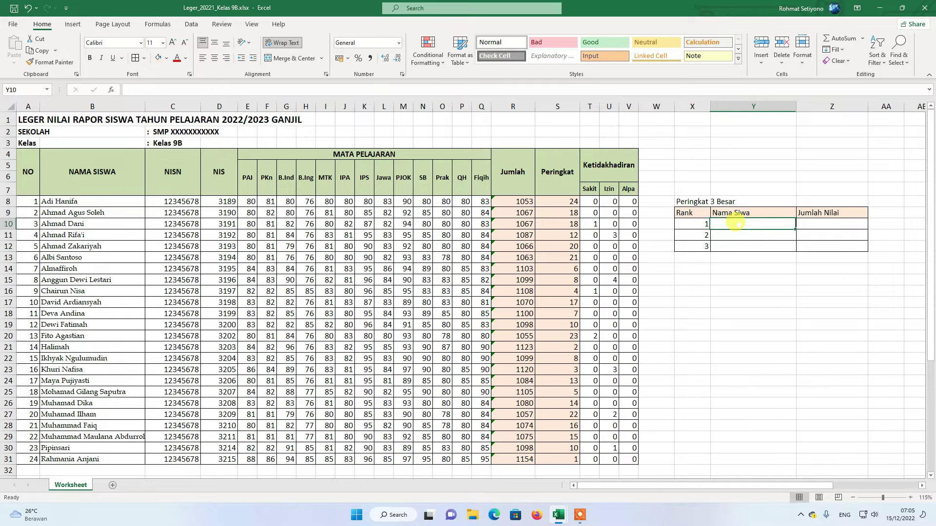
pyautogui.click(809, 222)
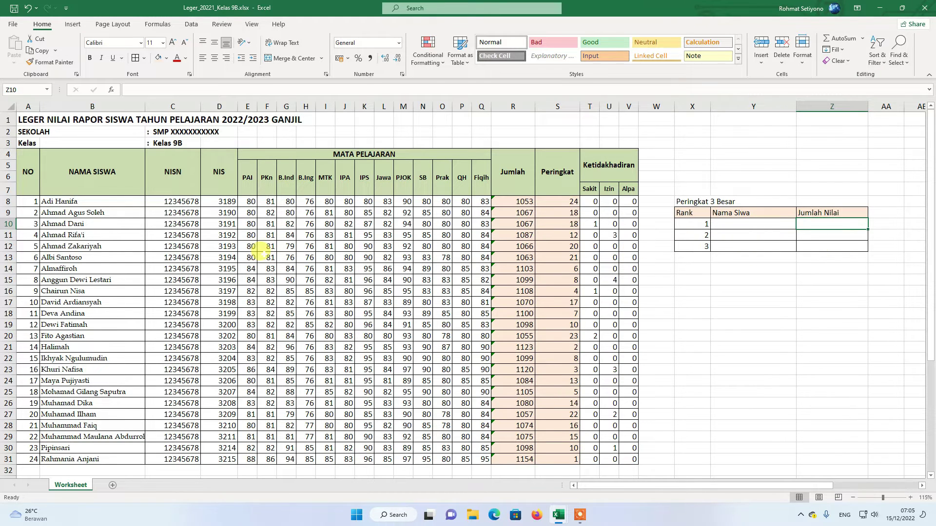
pyautogui.scroll(-2, 356, 319)
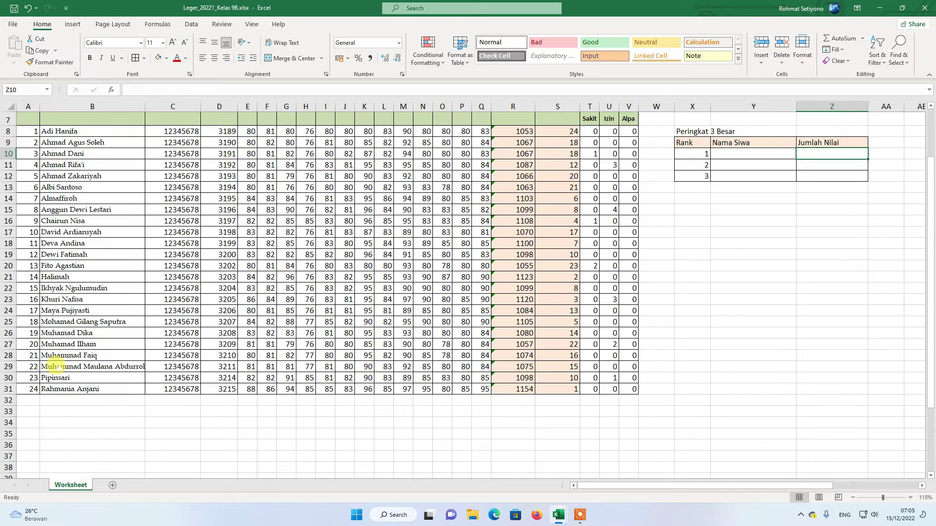
pyautogui.scroll(2, 665, 274)
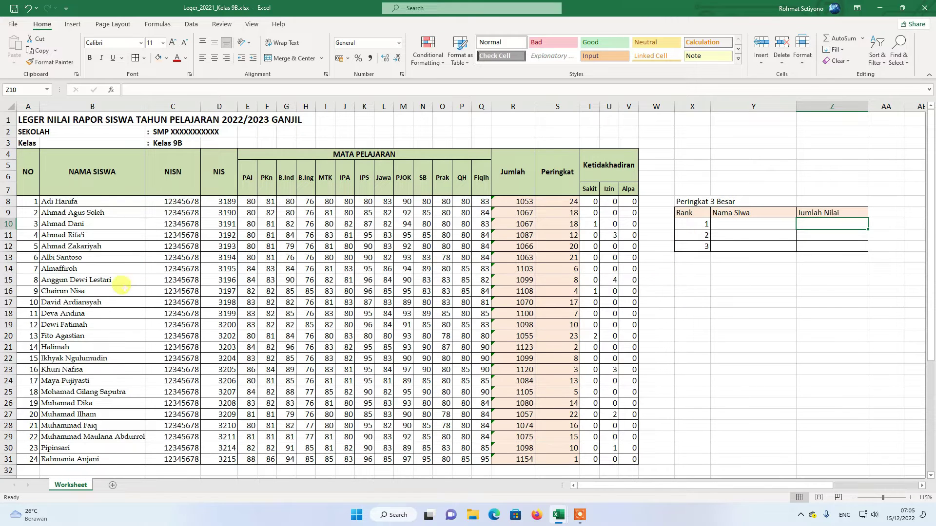
# Start an XLOOKUP formula in Y10 with X10 as lookup value and the absolute range $S$8:$S$31 as lookup array
pyautogui.click(766, 223)
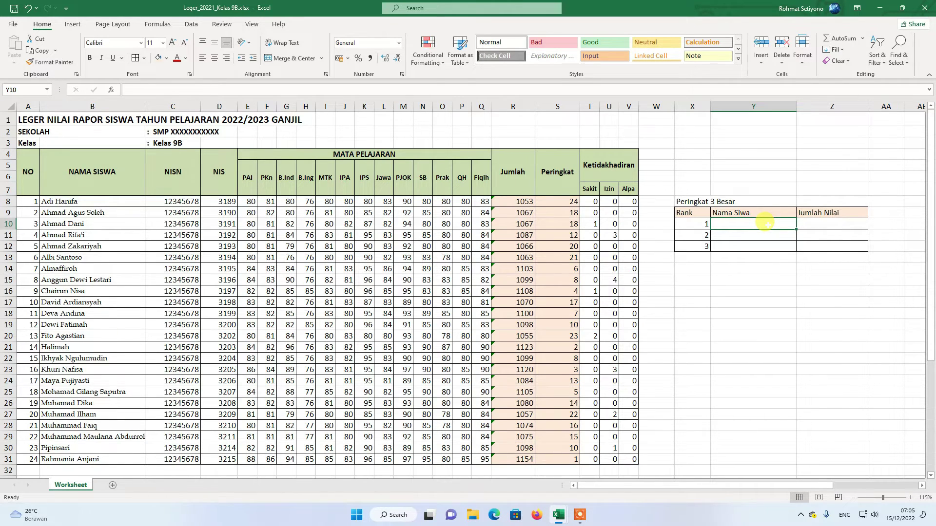
pyautogui.click(755, 256)
pyautogui.click(749, 223)
pyautogui.write('=x')
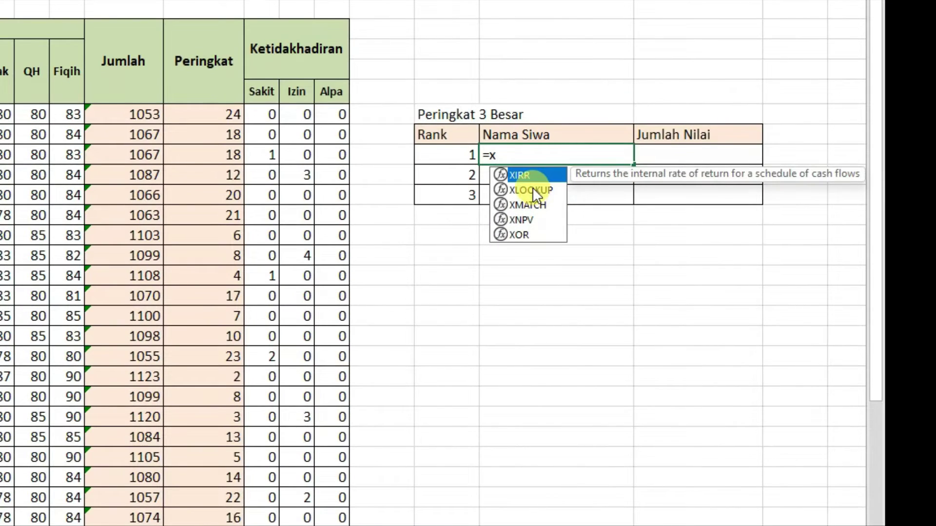
pyautogui.doubleClick(532, 189)
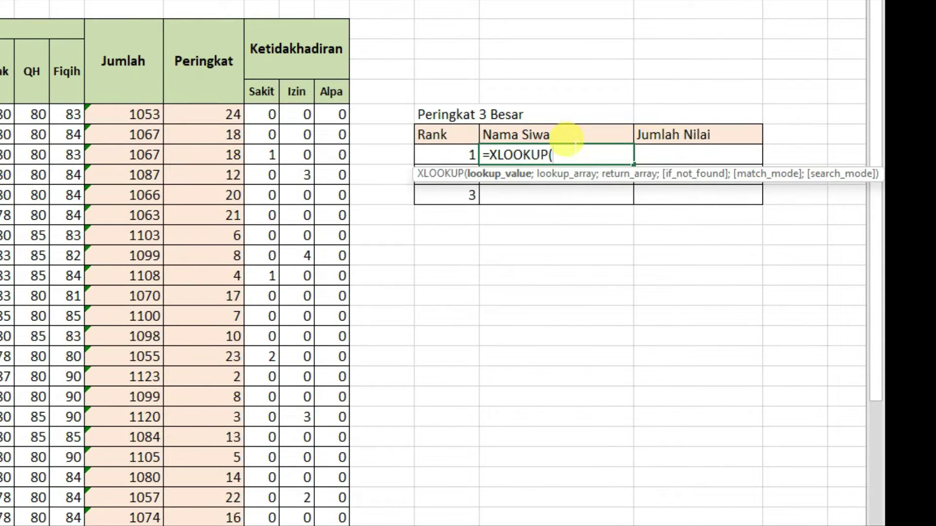
pyautogui.click(446, 155)
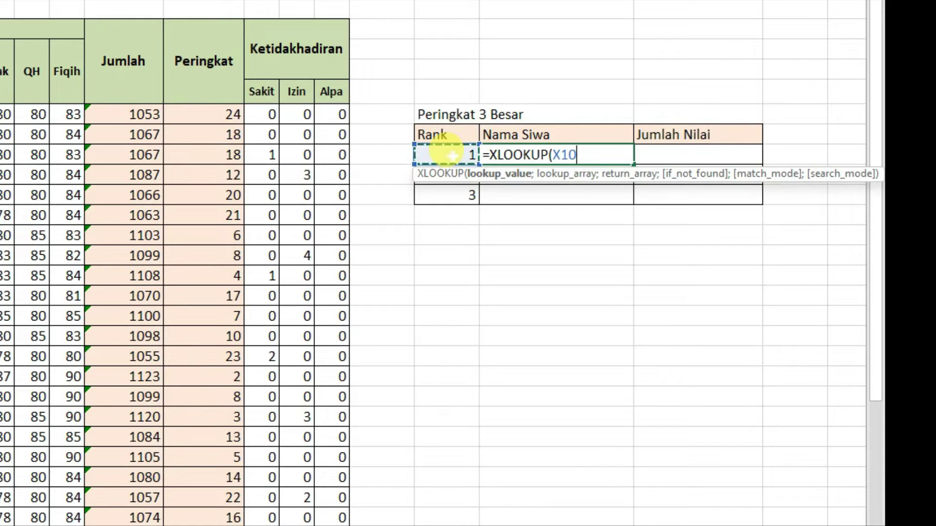
pyautogui.write(';')
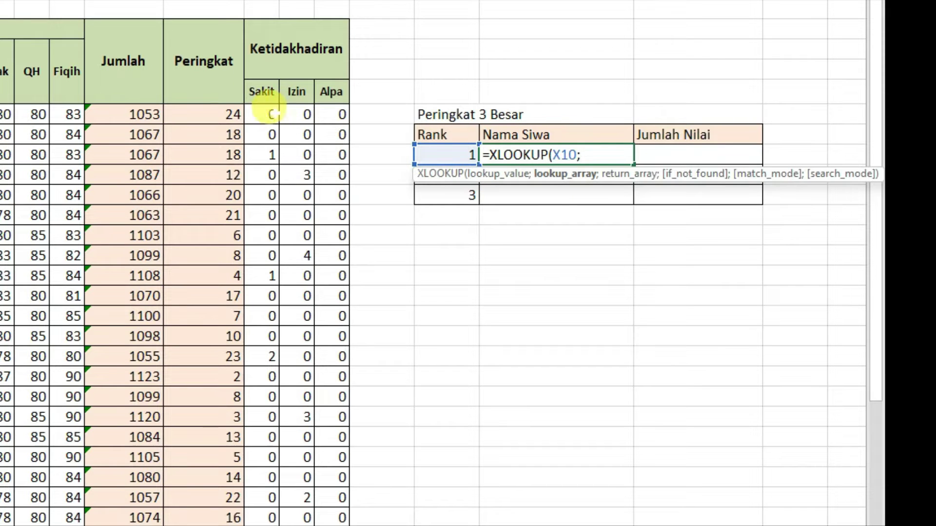
pyautogui.moveTo(209, 112); pyautogui.dragTo(205, 525)
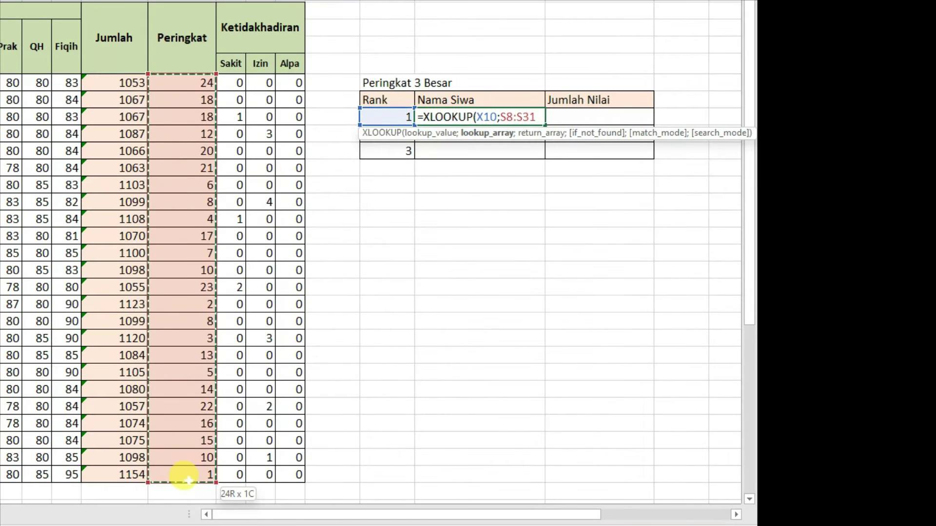
pyautogui.moveTo(184, 480); pyautogui.dragTo(184, 480)
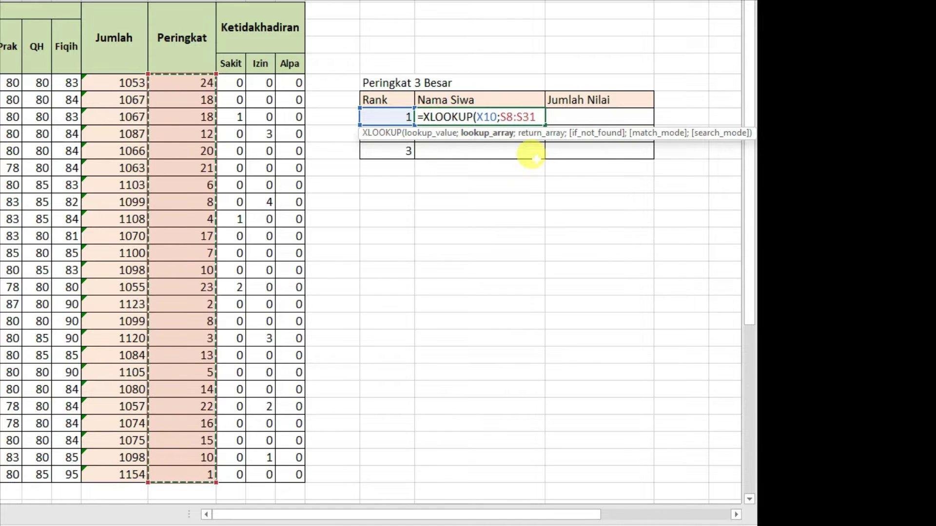
pyautogui.press('F4')
pyautogui.write(';')
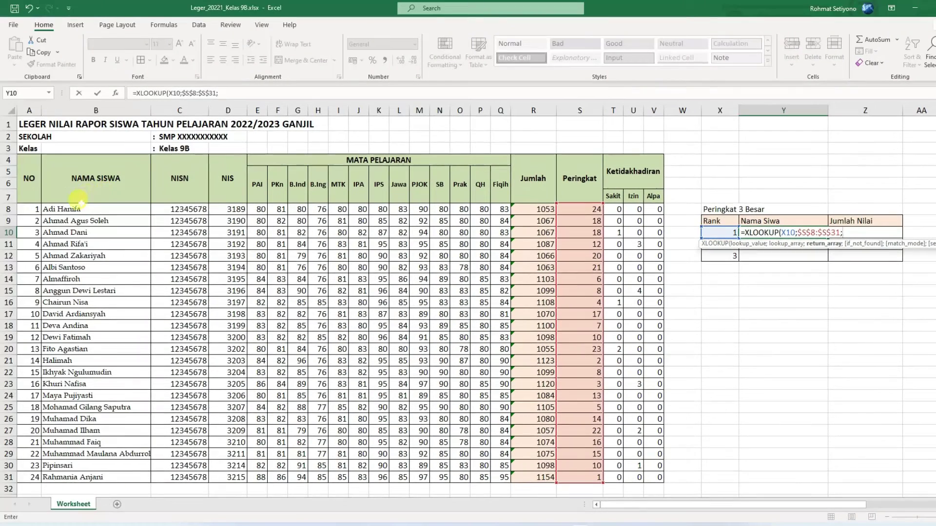
# Complete the XLOOKUP in Y10 with the absolute return array $B$8:$B$31 and 0 as the if-not-found value
pyautogui.moveTo(73, 209); pyautogui.dragTo(73, 478)
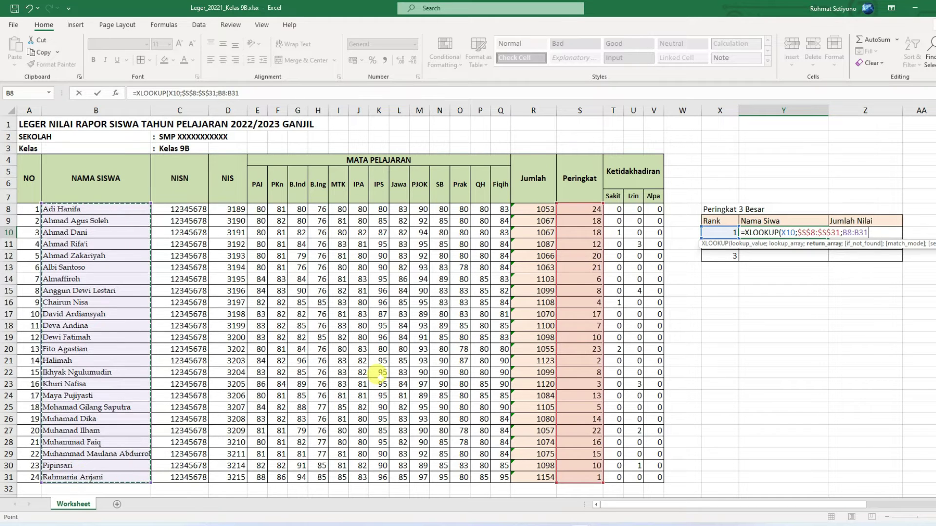
pyautogui.press('F4')
pyautogui.write(';')
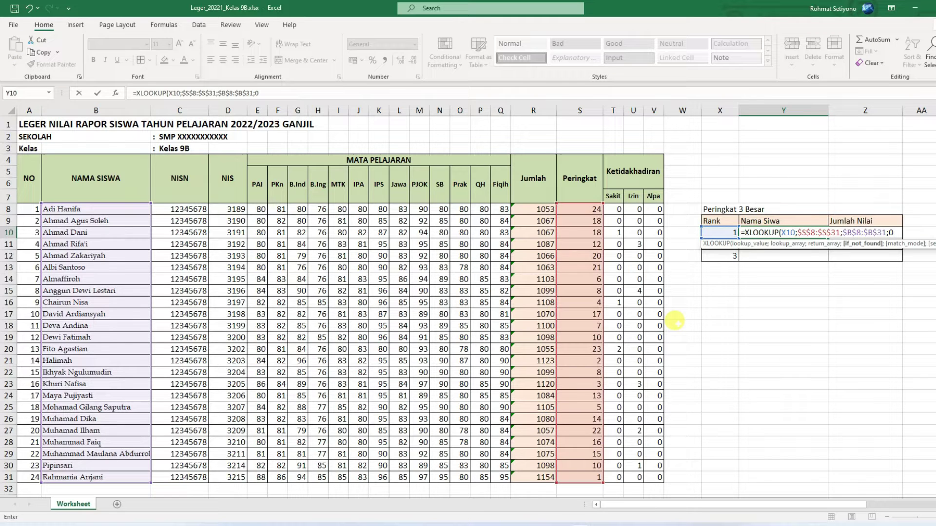
pyautogui.write('0)')
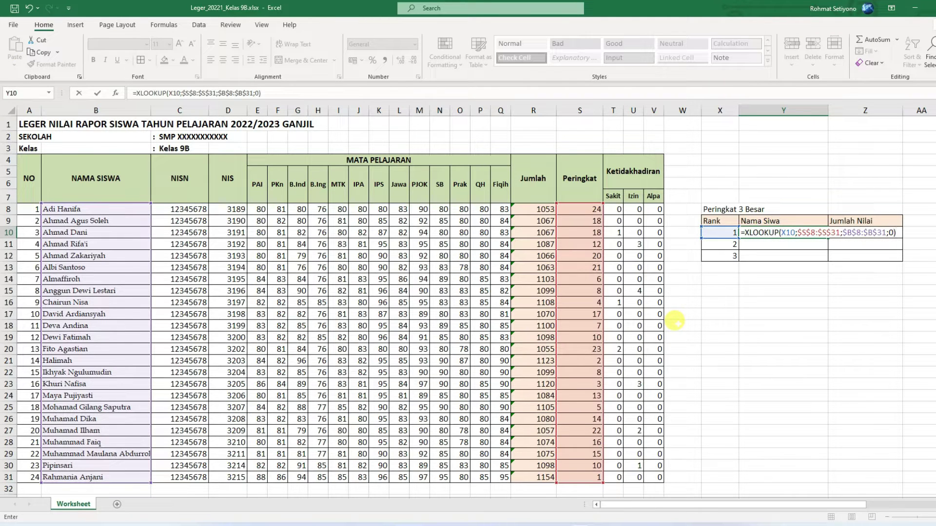
pyautogui.press('Return')
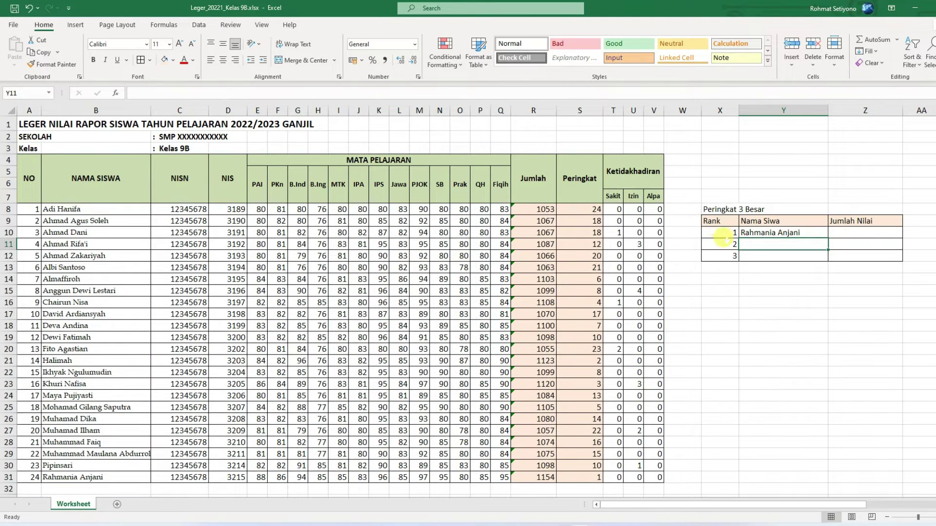
# Copy the name lookup formula from Y10 down through Y12 for the second and third ranks
pyautogui.click(760, 232)
pyautogui.moveTo(827, 236); pyautogui.dragTo(827, 259)
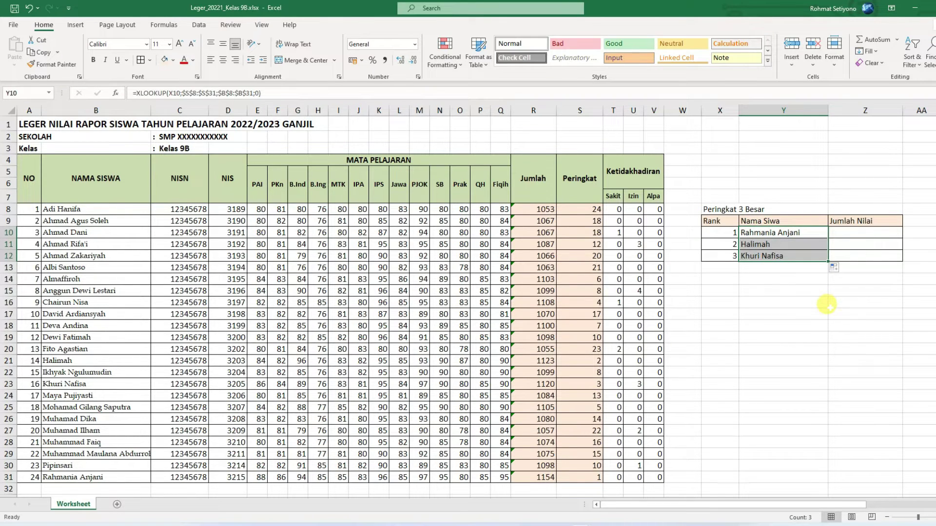
# Start an XLOOKUP formula in Z10 with X10 as lookup value and the absolute range $S$8:$S$31 as lookup array
pyautogui.click(851, 232)
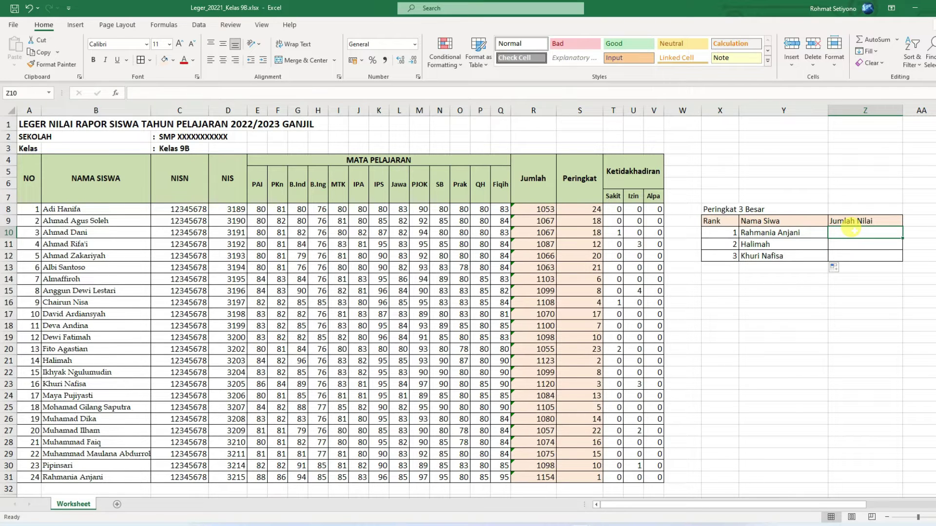
pyautogui.write('=')
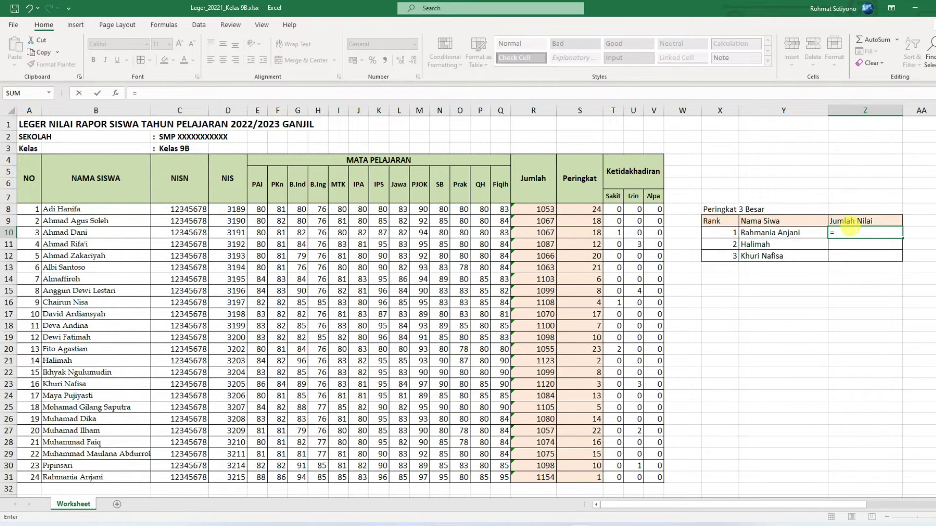
pyautogui.write('x')
pyautogui.doubleClick(858, 253)
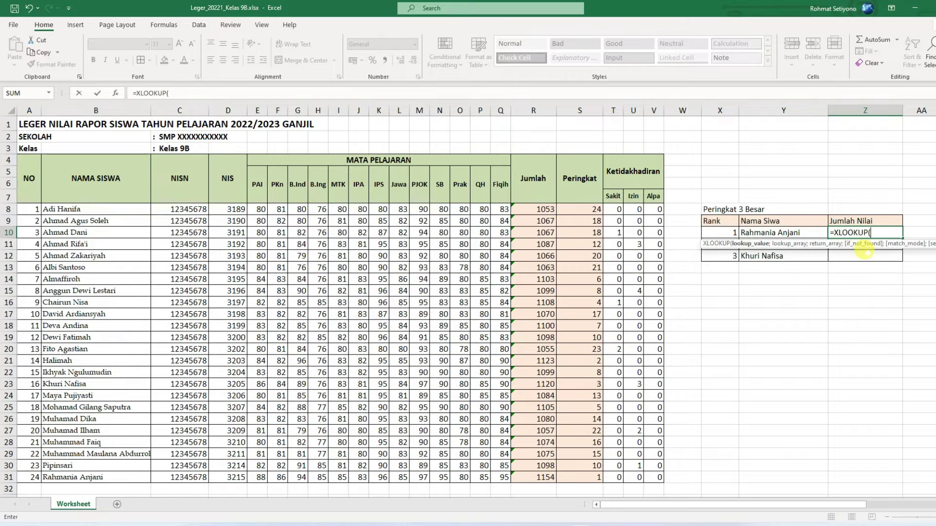
pyautogui.click(727, 233)
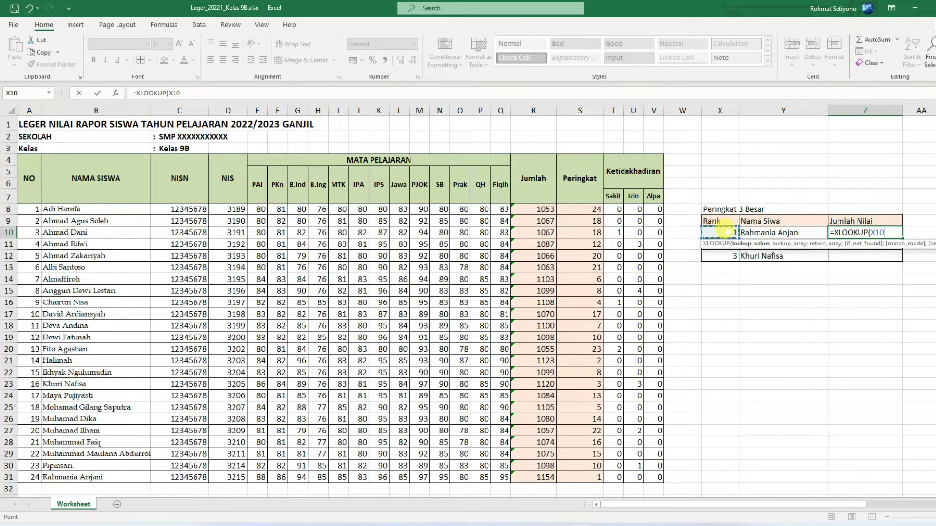
pyautogui.write(';')
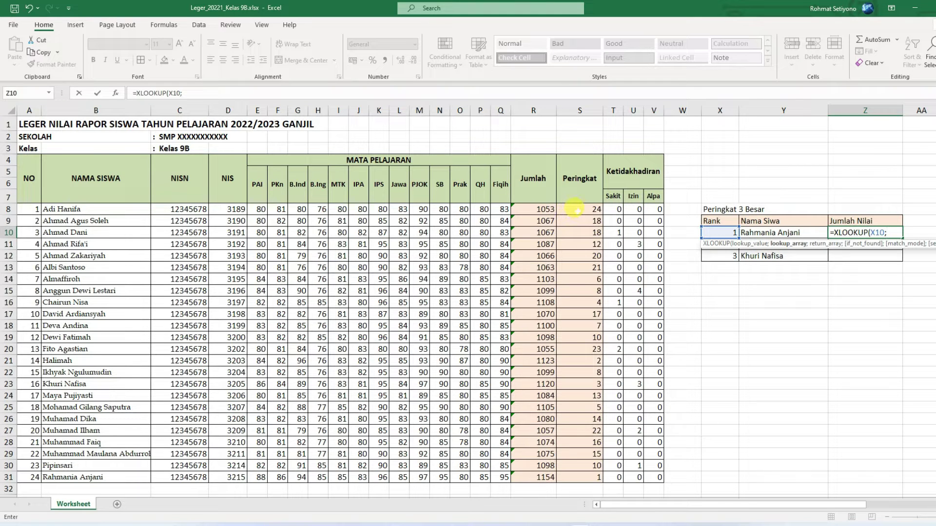
pyautogui.moveTo(576, 209); pyautogui.dragTo(584, 477)
pyautogui.press('F4')
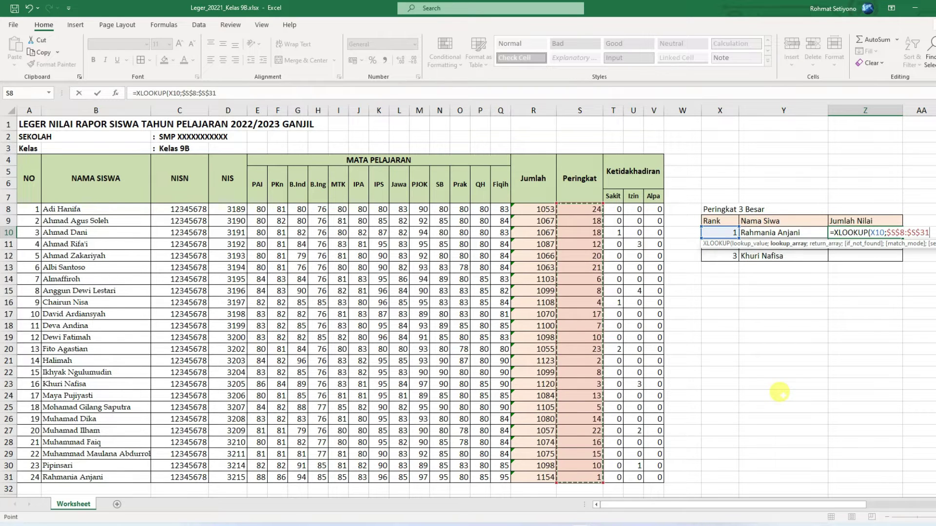
# Complete the XLOOKUP in Z10 with the absolute return array $R$8:$R$31 and 0 as the if-not-found value
pyautogui.write(';')
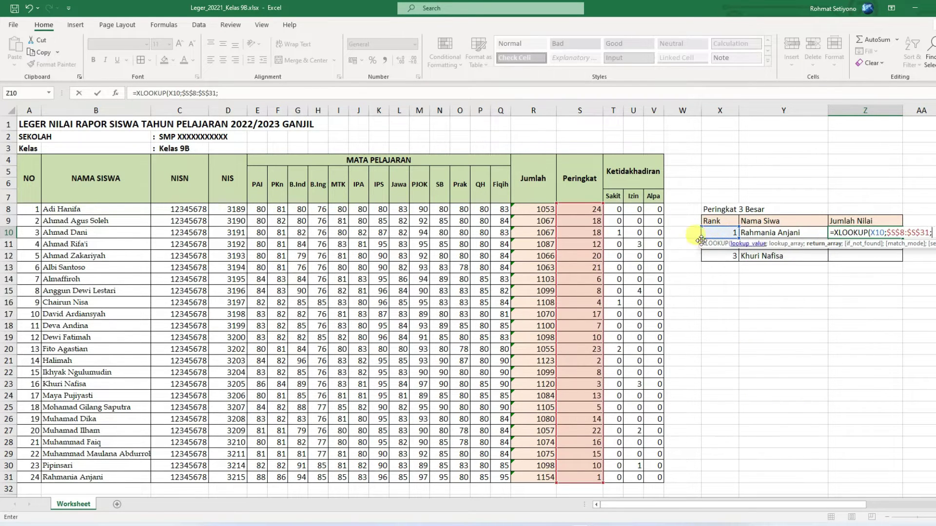
pyautogui.moveTo(529, 210); pyautogui.dragTo(546, 468)
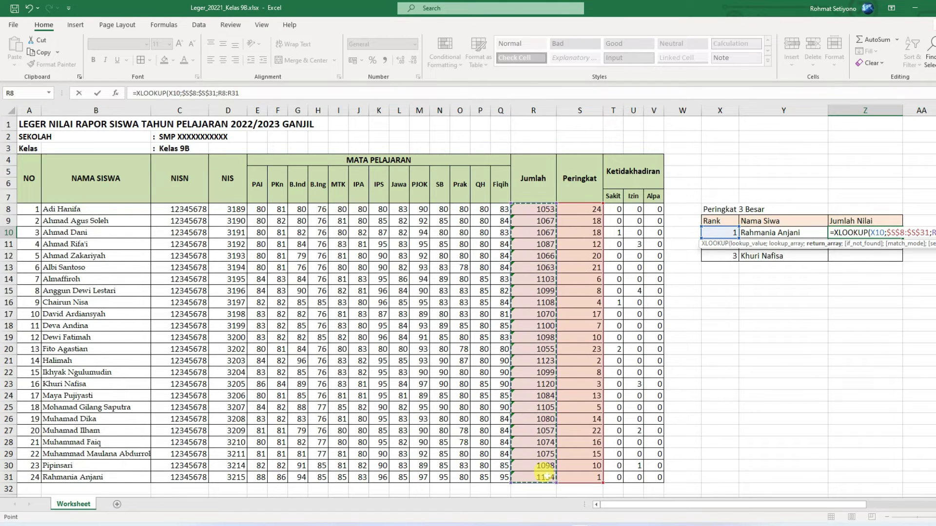
pyautogui.press('F4')
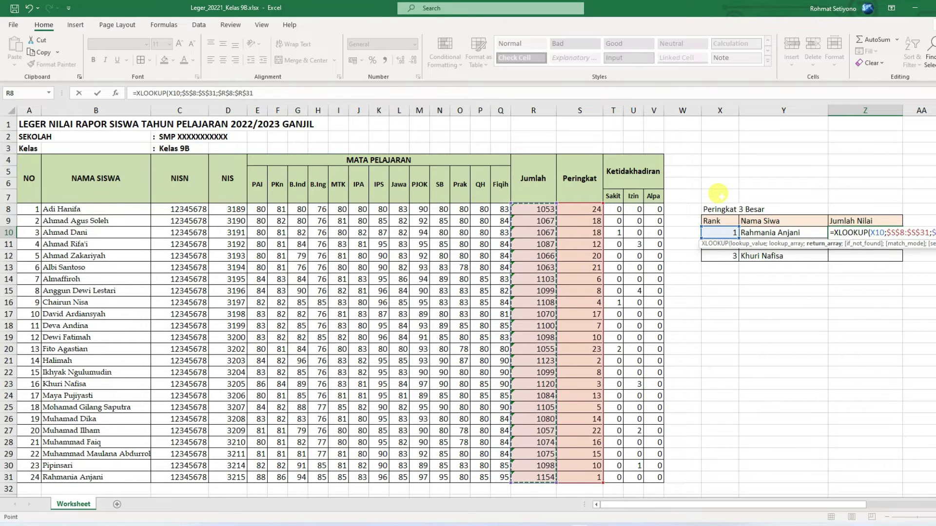
pyautogui.write(';')
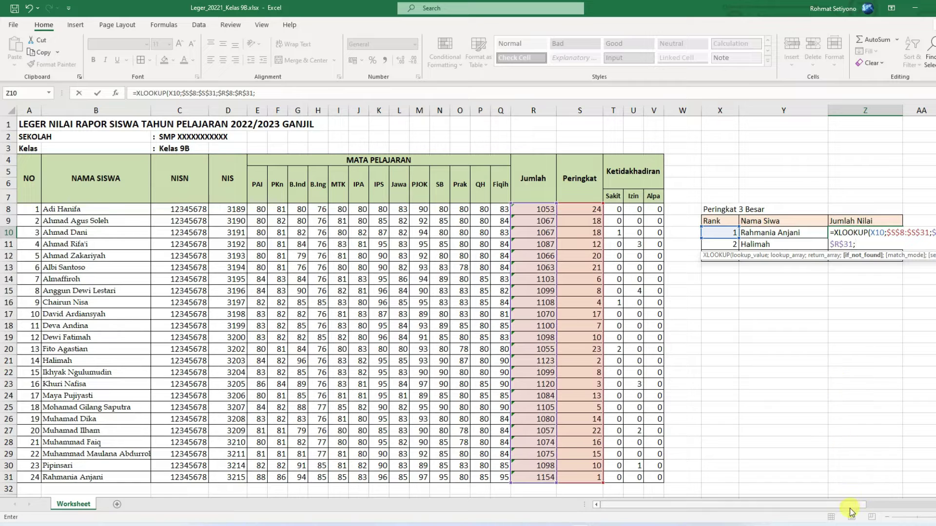
pyautogui.moveTo(851, 505); pyautogui.dragTo(920, 507)
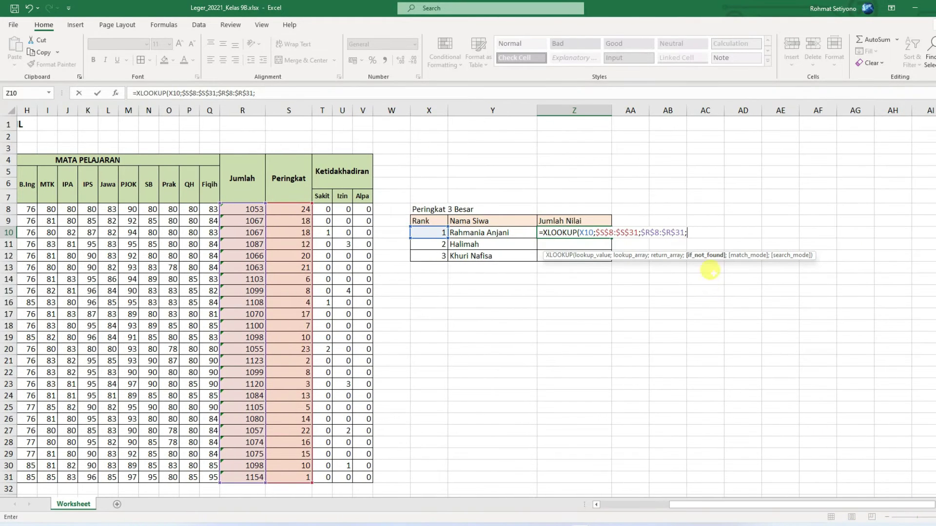
pyautogui.write('0')
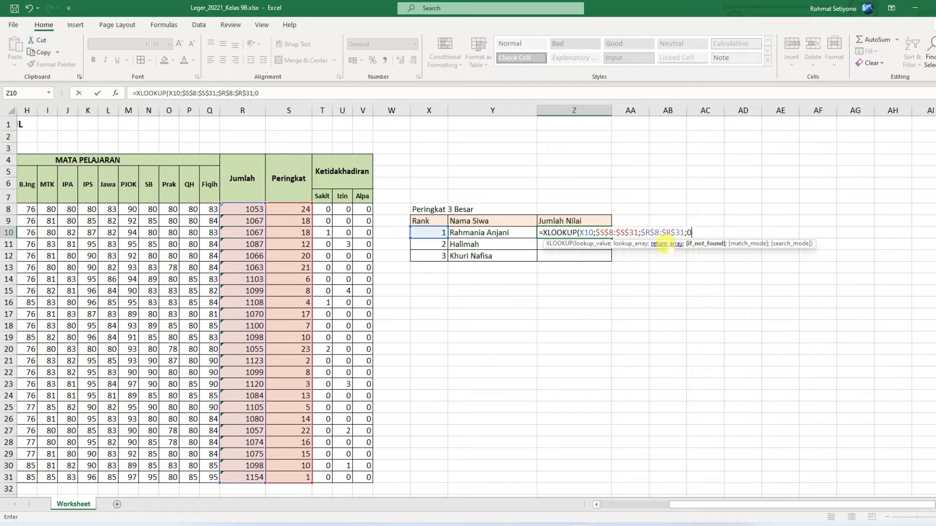
pyautogui.write(')')
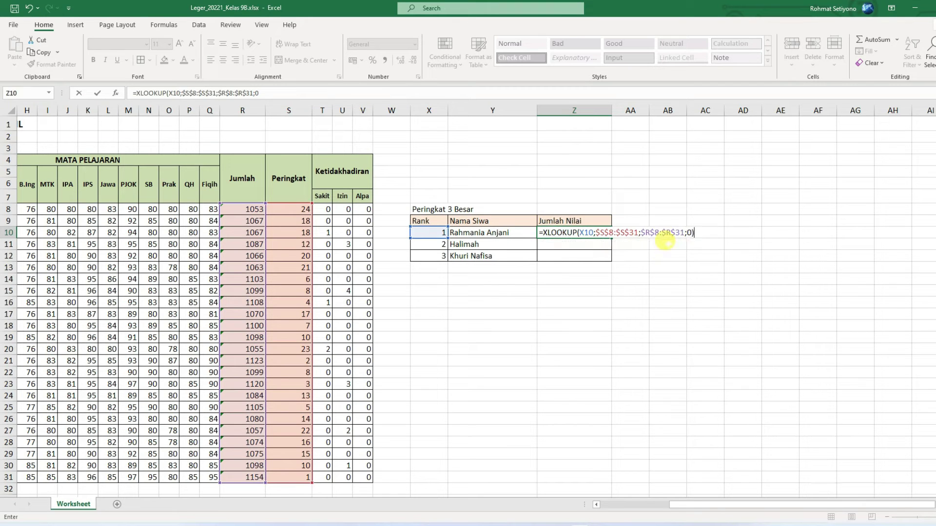
pyautogui.press('Return')
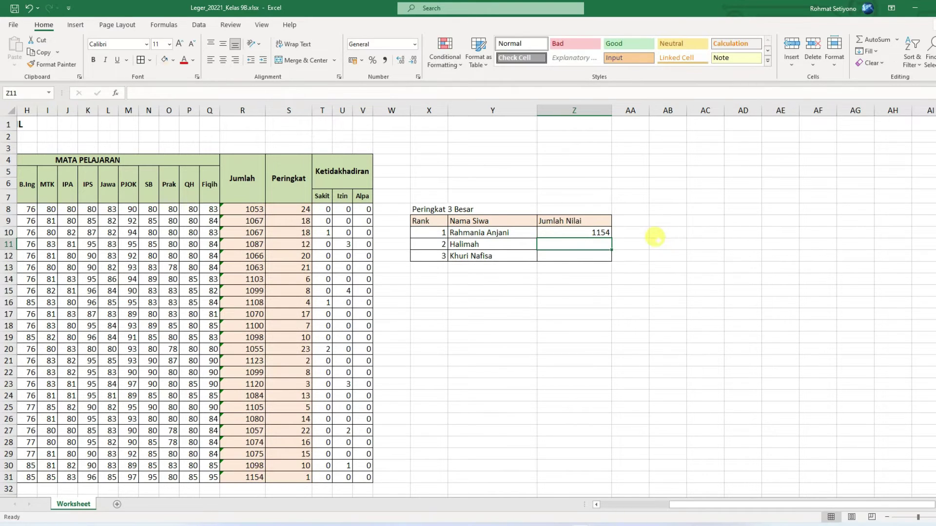
# Copy the Jumlah Nilai lookup formula from Z10 down through Z12
pyautogui.click(570, 233)
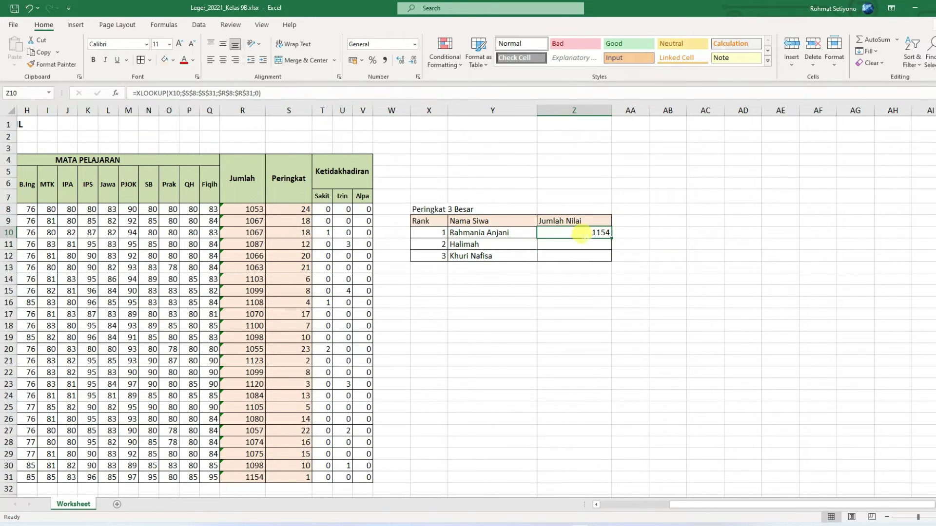
pyautogui.moveTo(611, 237); pyautogui.dragTo(601, 257)
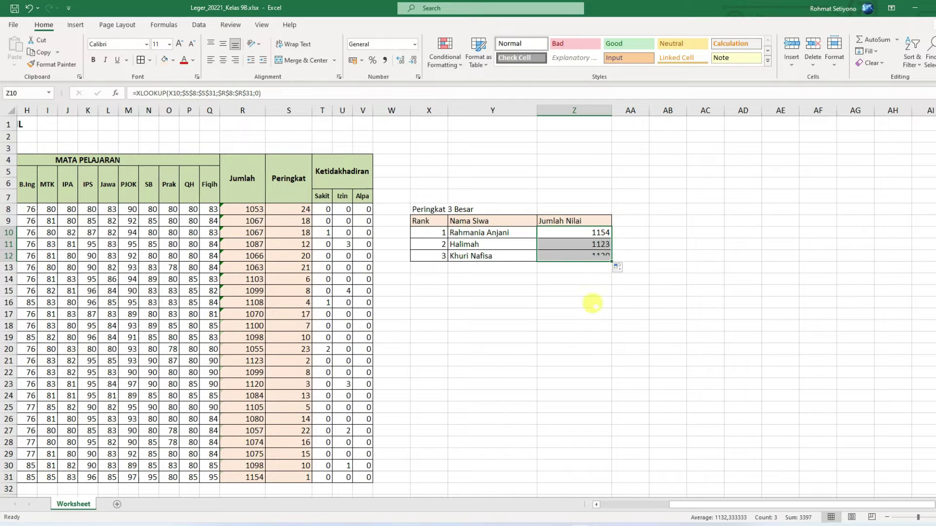
pyautogui.click(590, 314)
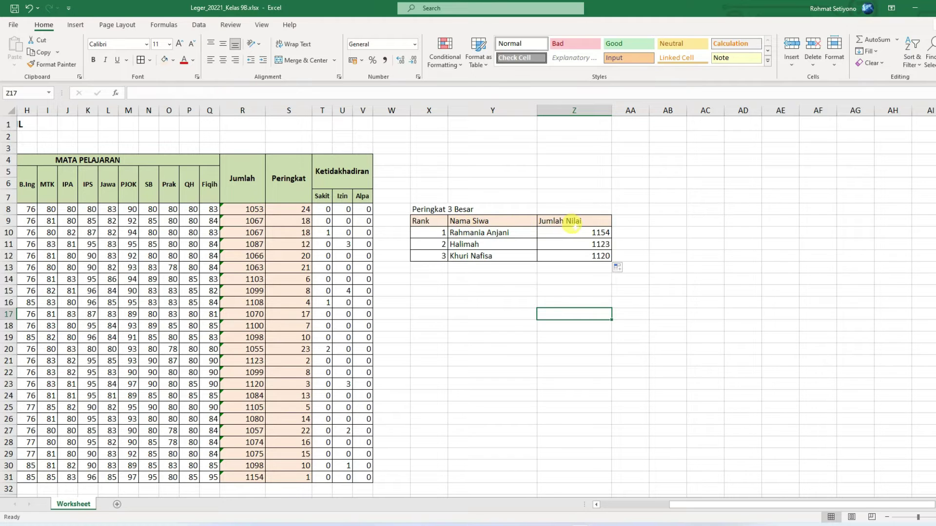
# Extend the rank series to 4 and 5 in X13:X14 and fill the name and score lookups down to row 14
pyautogui.click(437, 243)
pyautogui.click(436, 266)
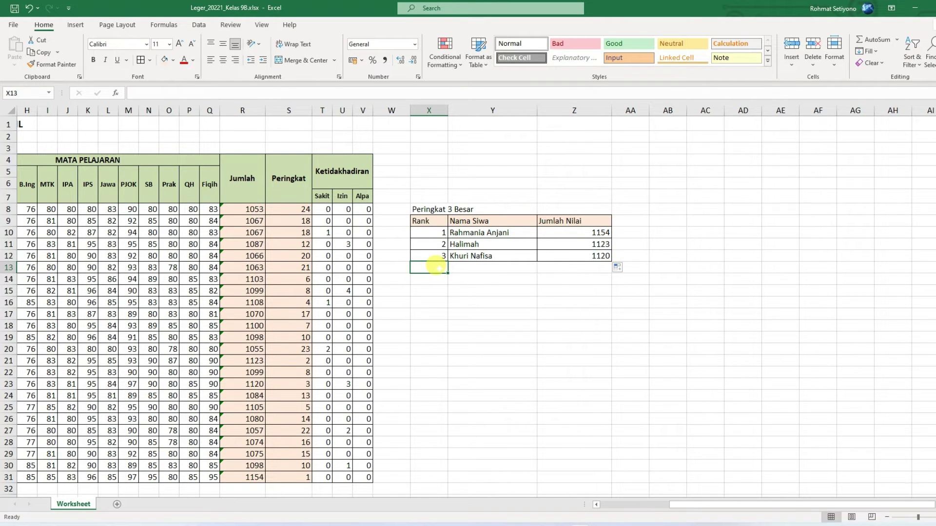
pyautogui.moveTo(431, 243); pyautogui.dragTo(446, 288)
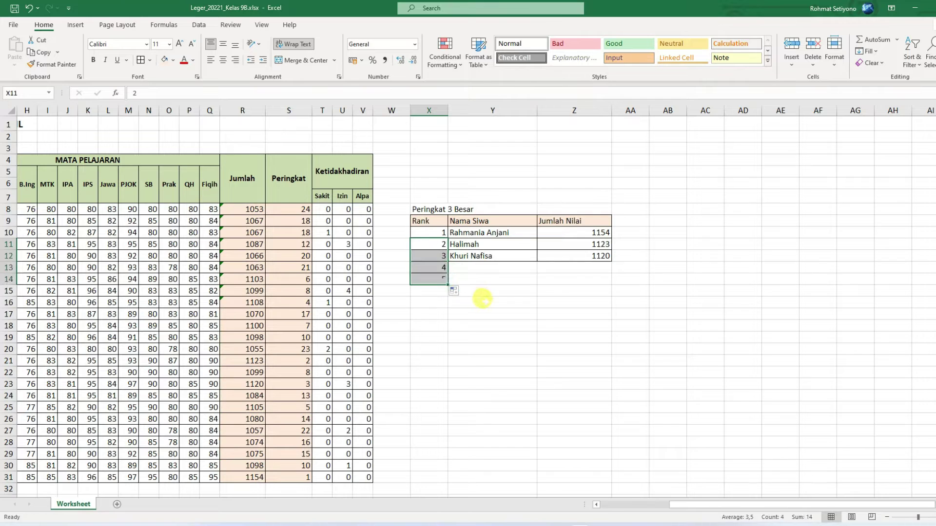
pyautogui.click(481, 296)
pyautogui.click(469, 256)
pyautogui.moveTo(468, 256); pyautogui.dragTo(612, 284)
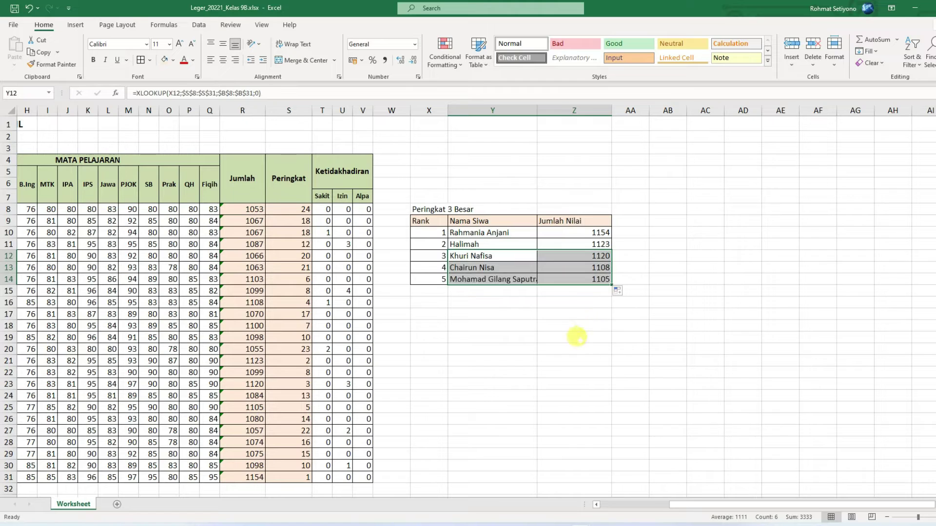
pyautogui.click(577, 336)
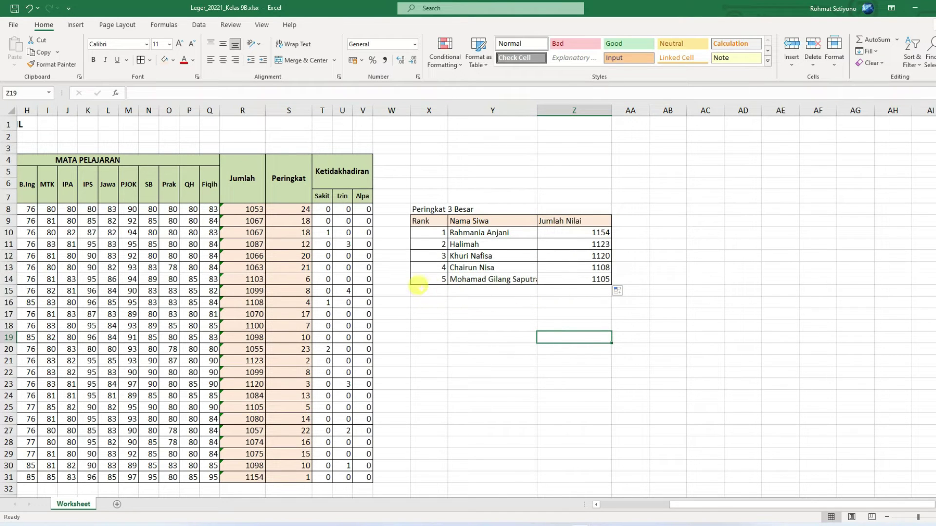
# Test the lookups in row 14 by entering rank 10 and then rank 15 in X14
pyautogui.click(436, 279)
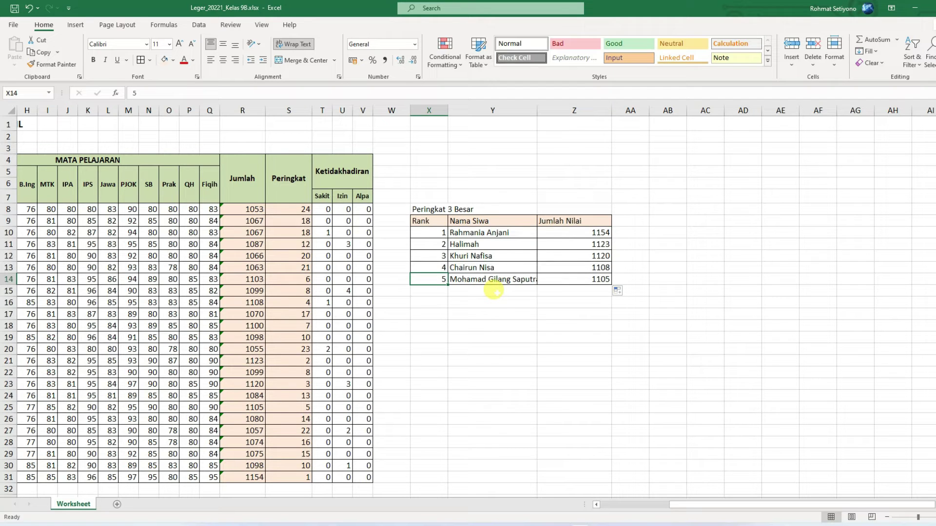
pyautogui.write('1')
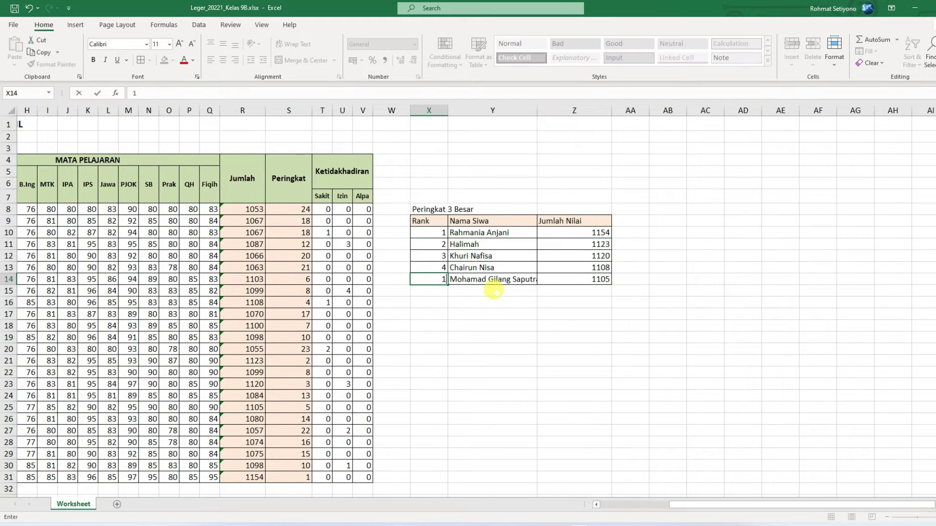
pyautogui.press('Return')
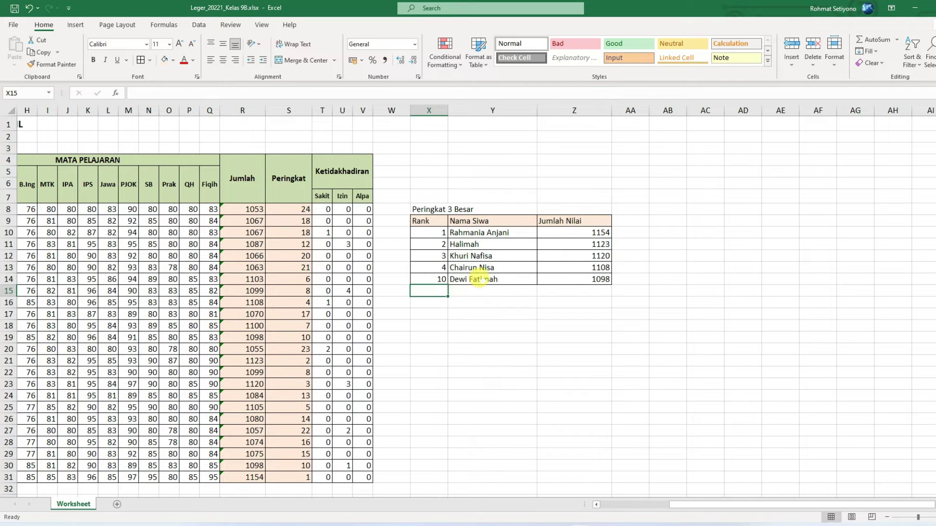
pyautogui.click(480, 279)
pyautogui.moveTo(721, 505); pyautogui.dragTo(668, 509)
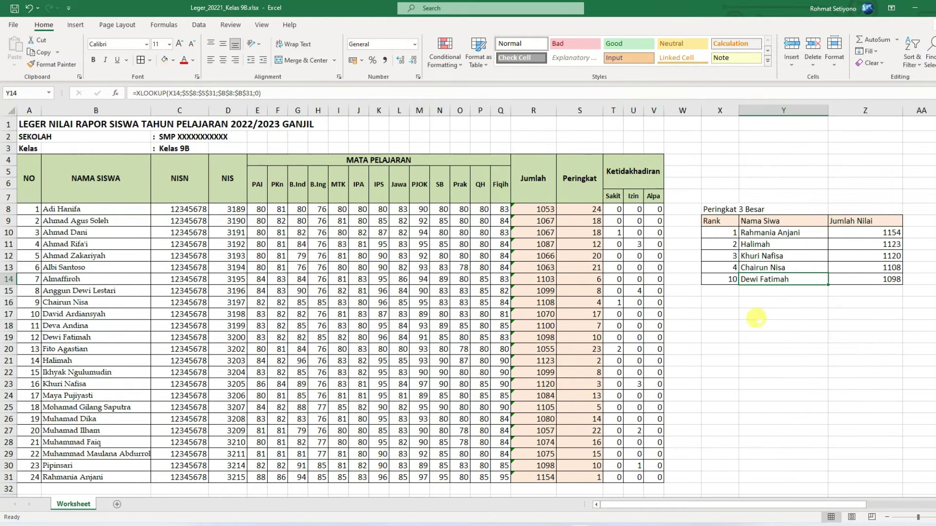
pyautogui.click(732, 277)
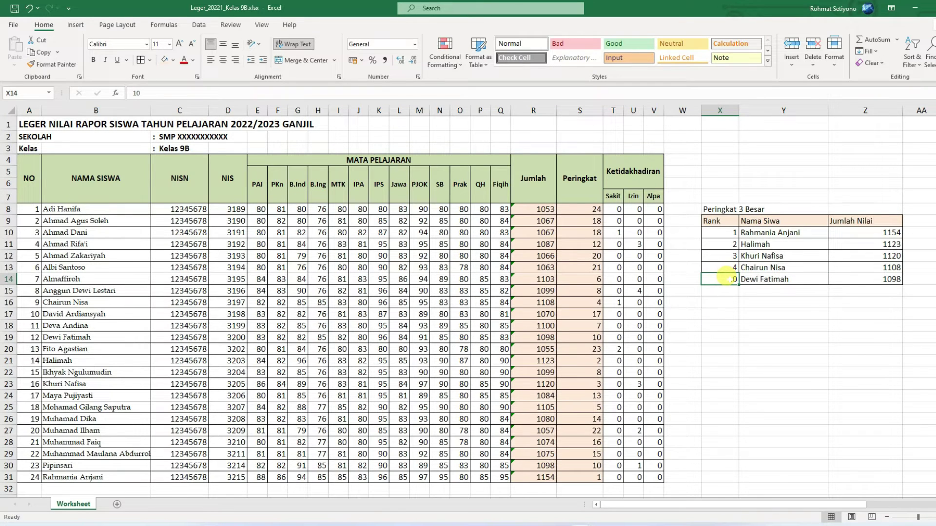
pyautogui.write('1')
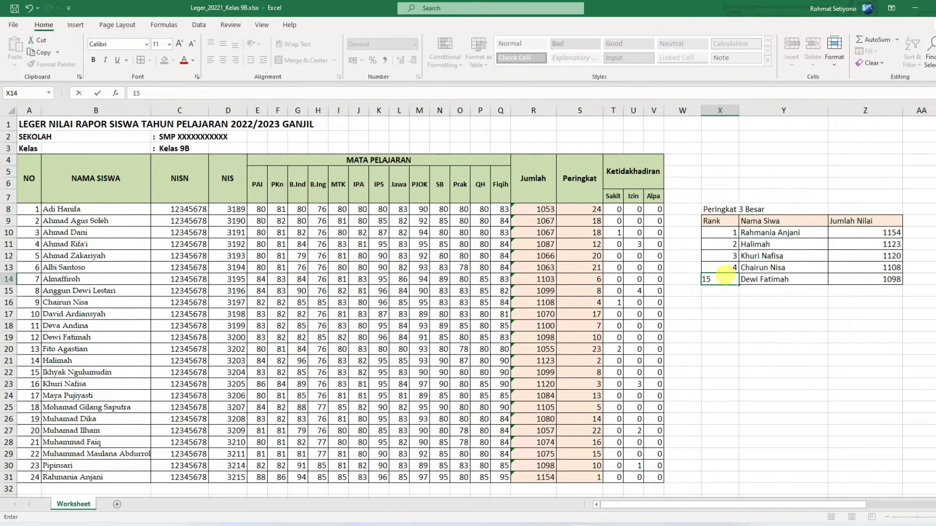
pyautogui.press('Return')
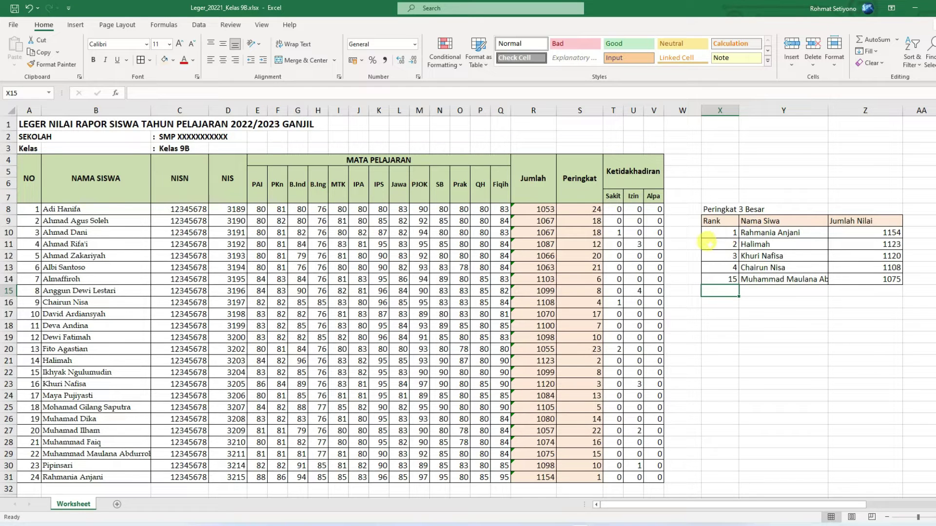
# Clear the contents and borders of the table rows below row 10, keeping only the first rank's row
pyautogui.moveTo(697, 243); pyautogui.dragTo(903, 302)
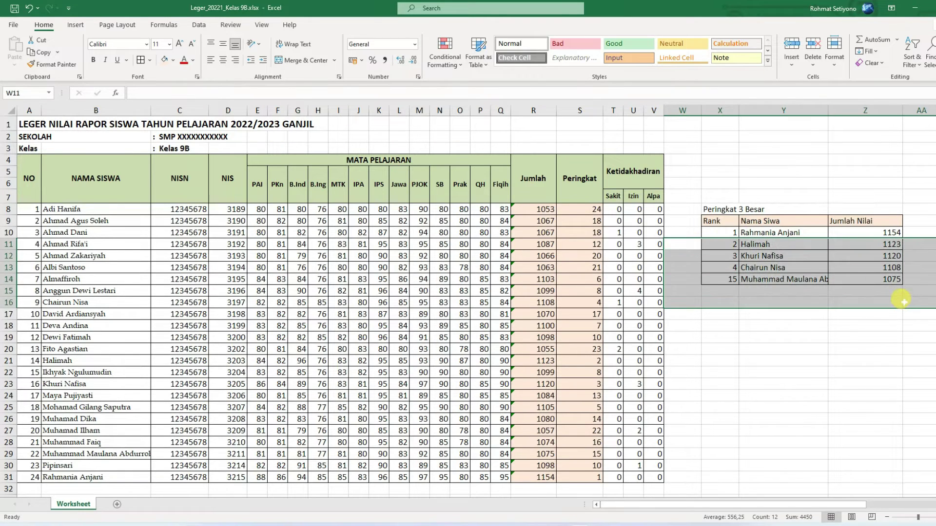
pyautogui.click(903, 302)
pyautogui.moveTo(716, 244); pyautogui.dragTo(888, 296)
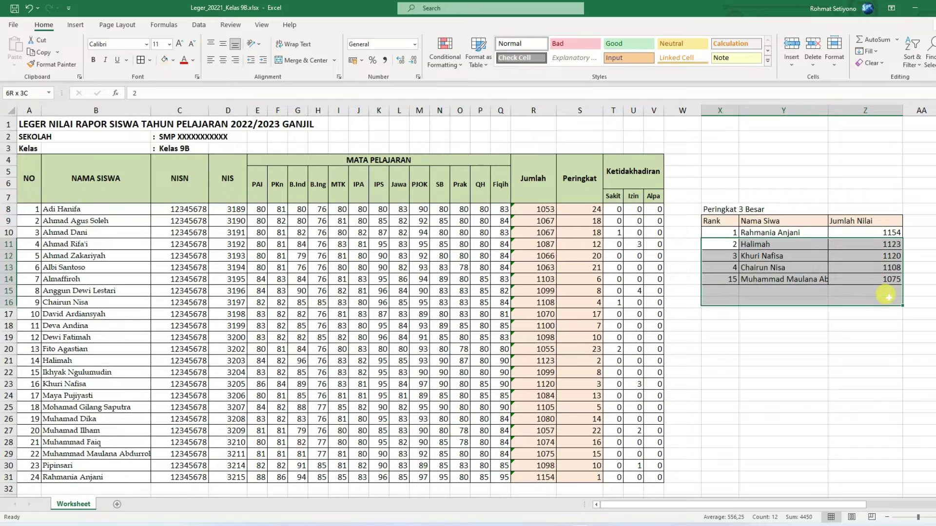
pyautogui.click(684, 242)
pyautogui.moveTo(713, 288); pyautogui.dragTo(862, 236)
pyautogui.click(831, 334)
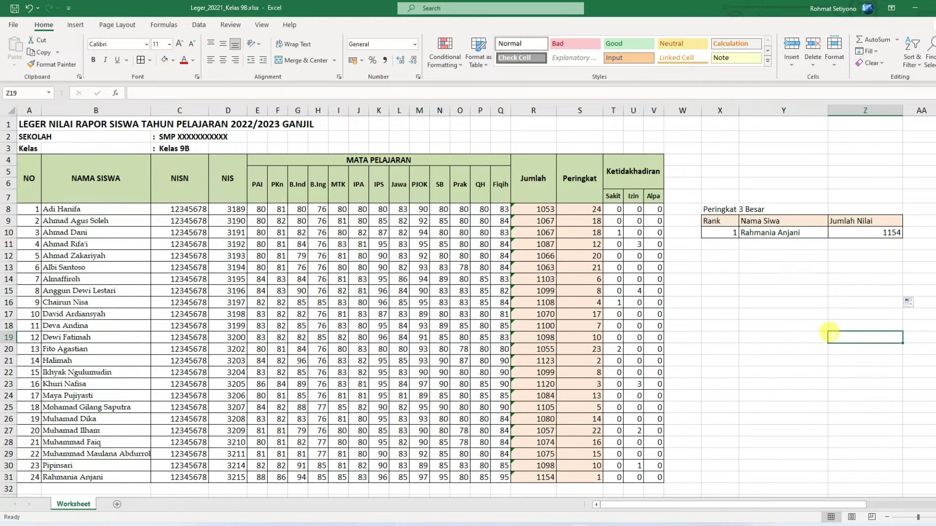
# Replace the small ranking table's title in X8 with "lookup"
pyautogui.click(723, 205)
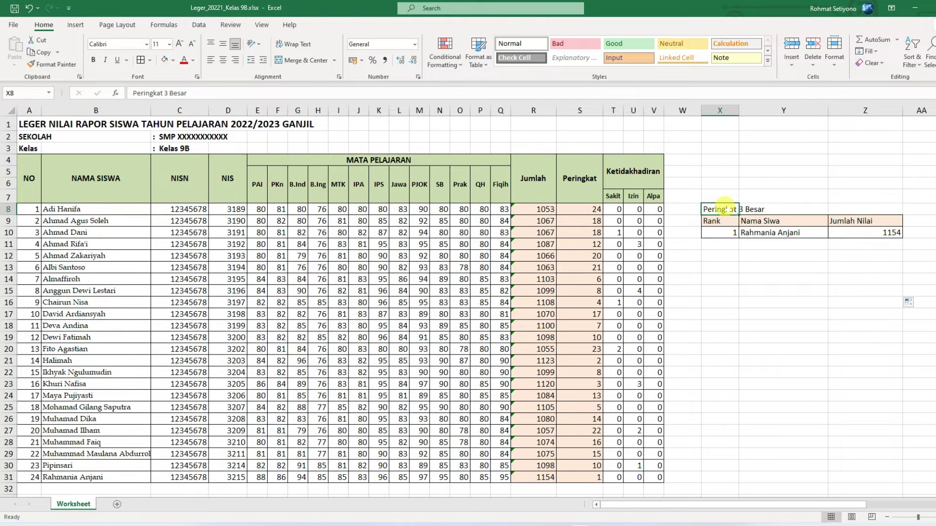
pyautogui.write('I')
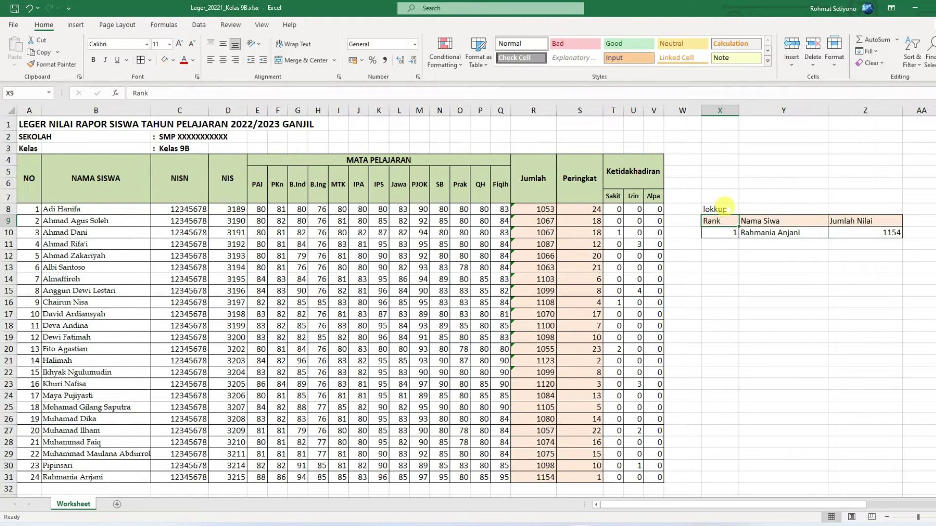
pyautogui.click(708, 206)
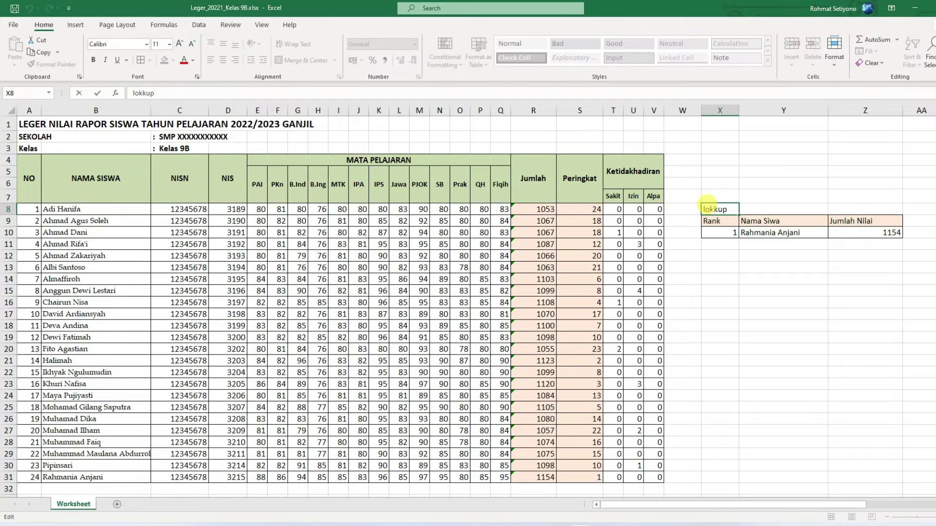
pyautogui.press('Return')
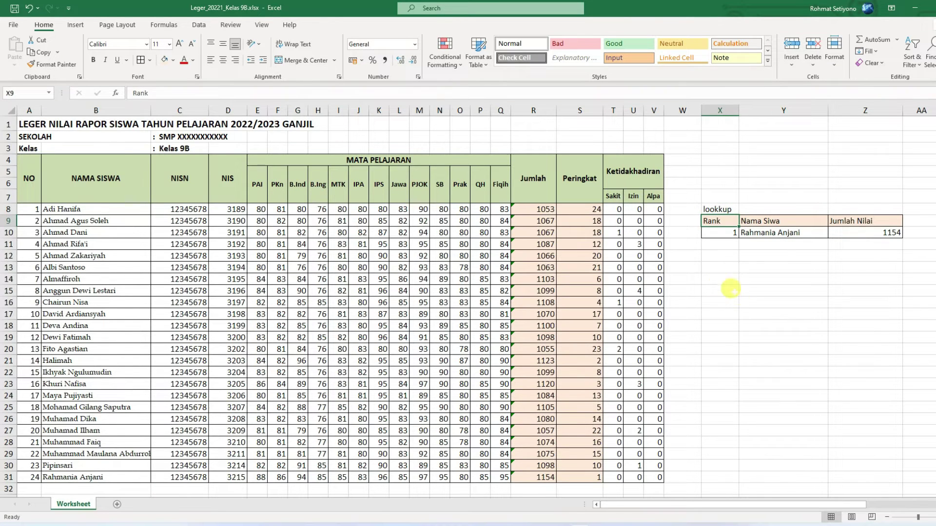
pyautogui.click(743, 300)
pyautogui.doubleClick(726, 209)
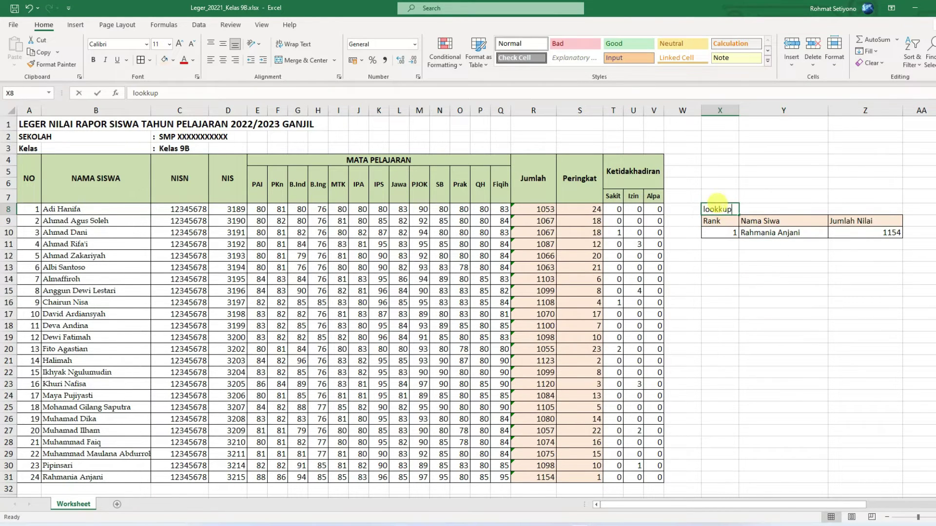
pyautogui.click(742, 275)
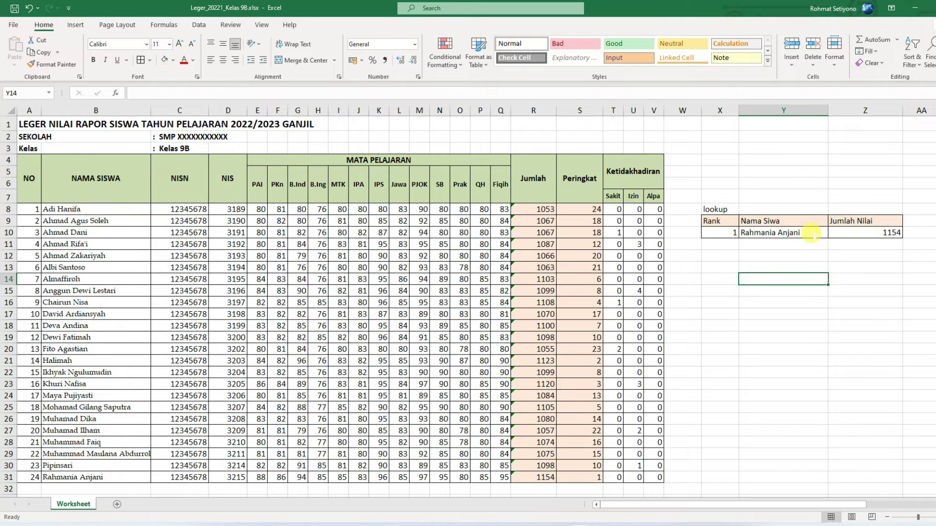
# Test the single-row lookup by entering rank 7 and then rank 8 in X10
pyautogui.click(727, 233)
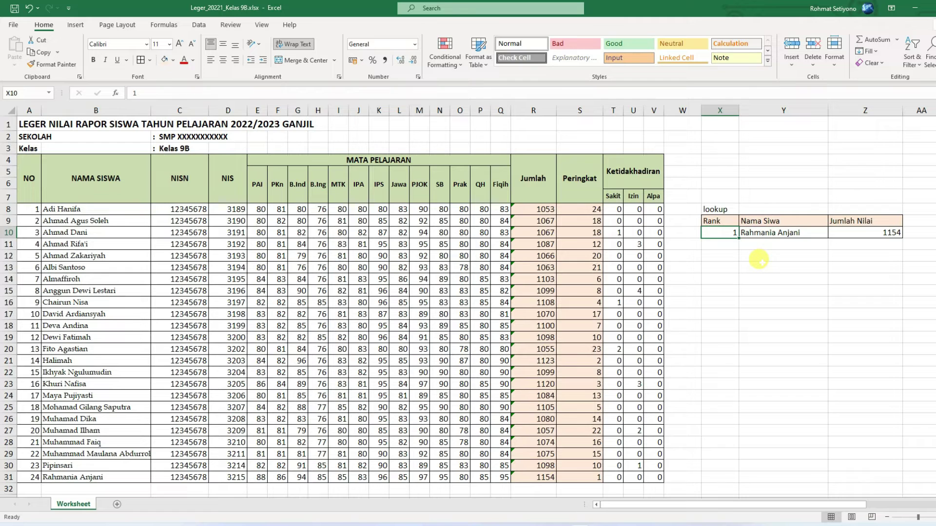
pyautogui.write('7')
pyautogui.press('Return')
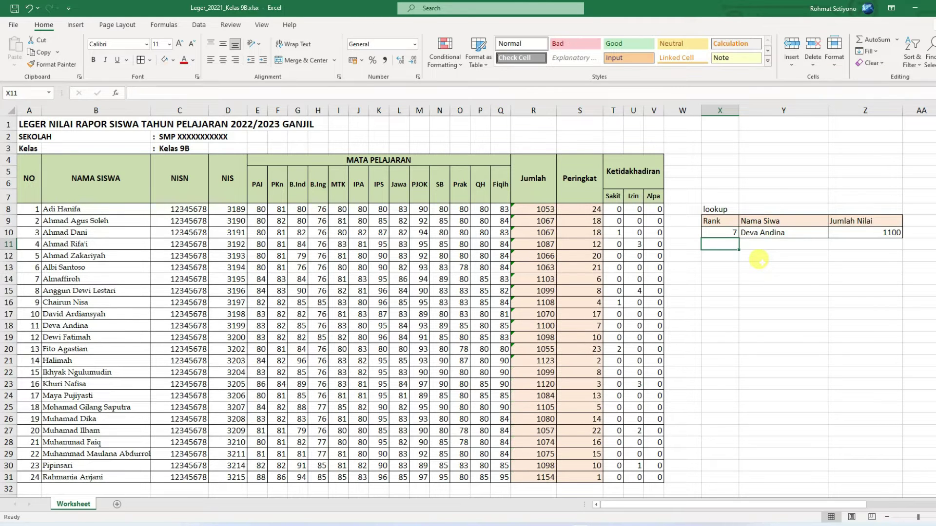
pyautogui.click(725, 233)
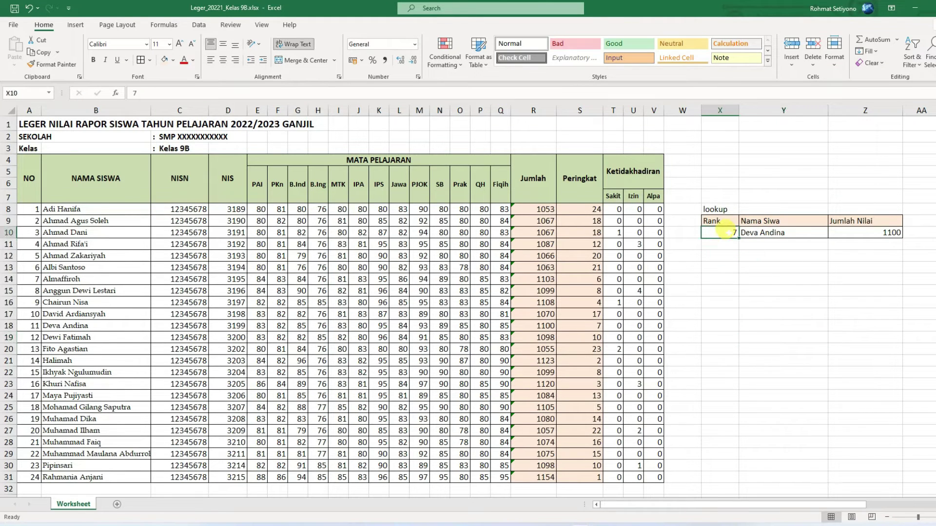
pyautogui.write('8')
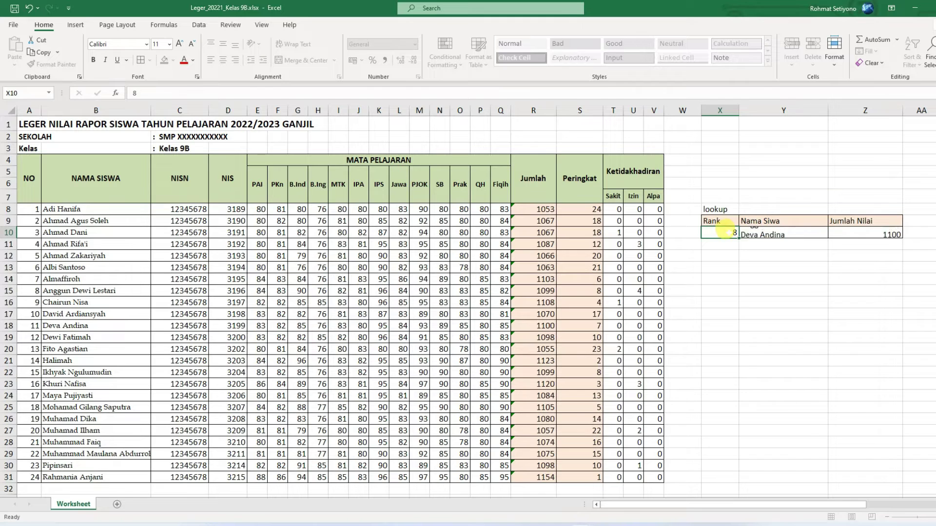
pyautogui.press('Return')
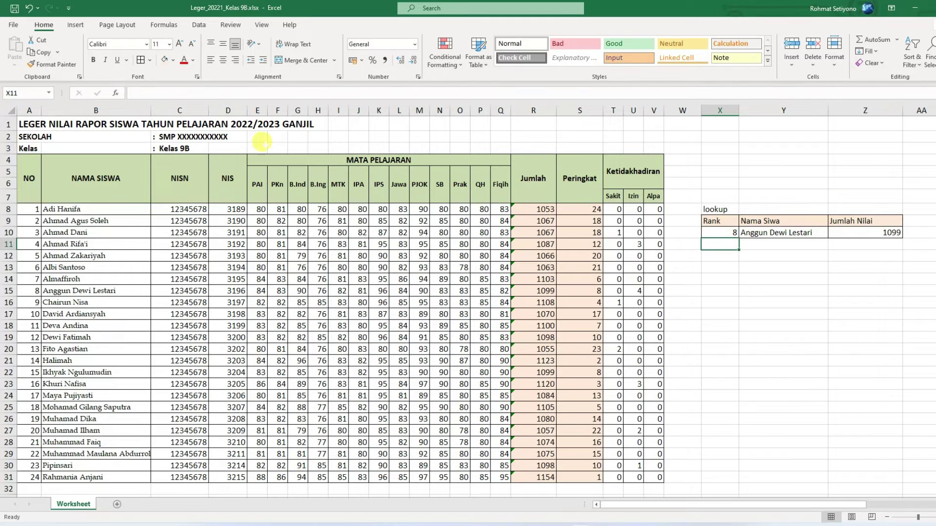
# Undo the recent edits back to the Peringkat 3 Besar table with ranks 1 to 3 and their name and score lookups
pyautogui.click(28, 7)
pyautogui.click(28, 7)
pyautogui.click(28, 8)
pyautogui.click(28, 8)
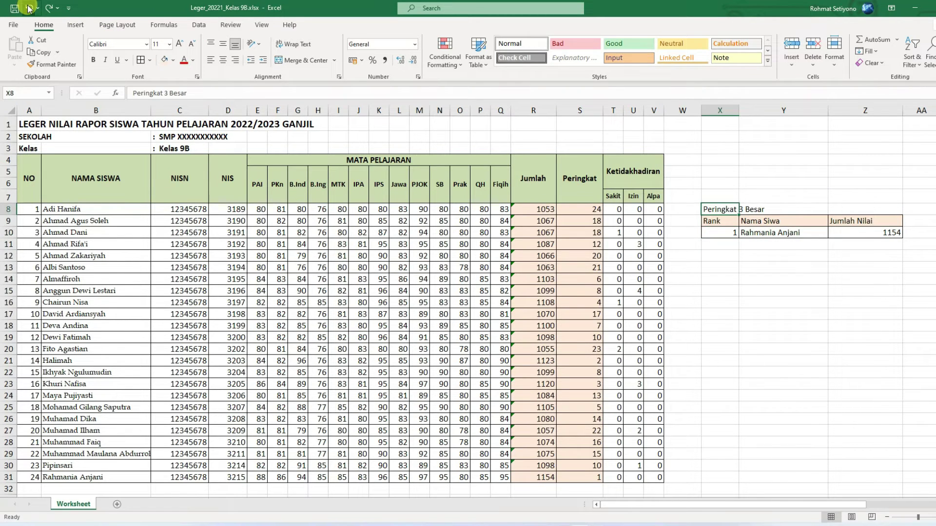
pyautogui.hotkey('ctrl', 'y')
pyautogui.hotkey('ctrl', 'y')
pyautogui.hotkey('ctrl', 'y')
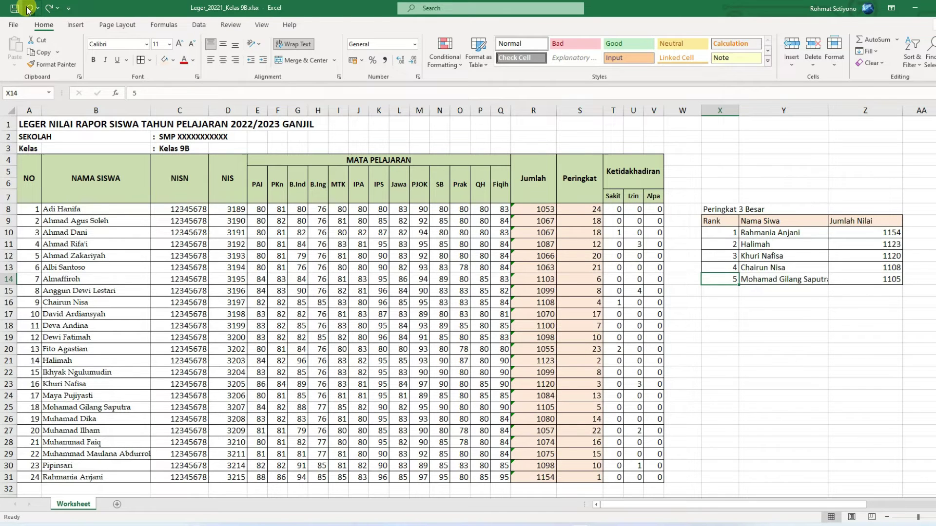
pyautogui.click(28, 8)
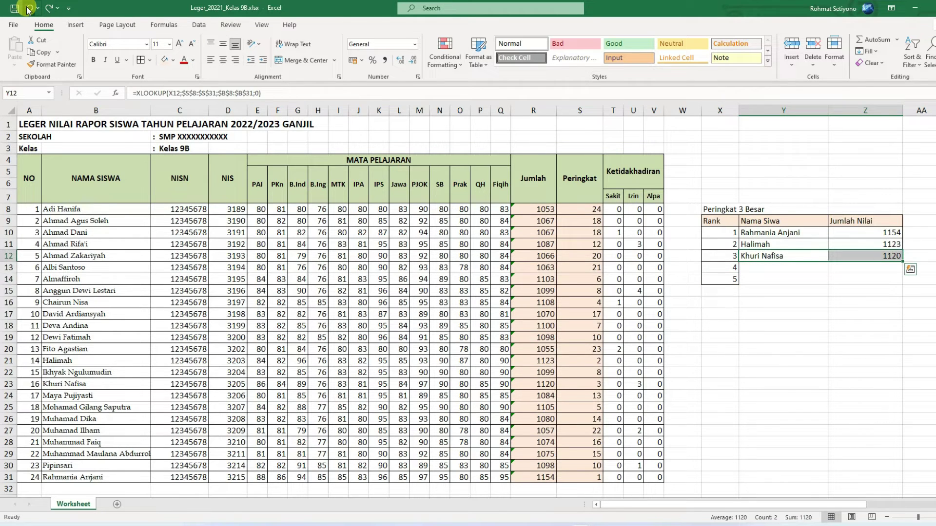
pyautogui.click(29, 8)
pyautogui.click(29, 8)
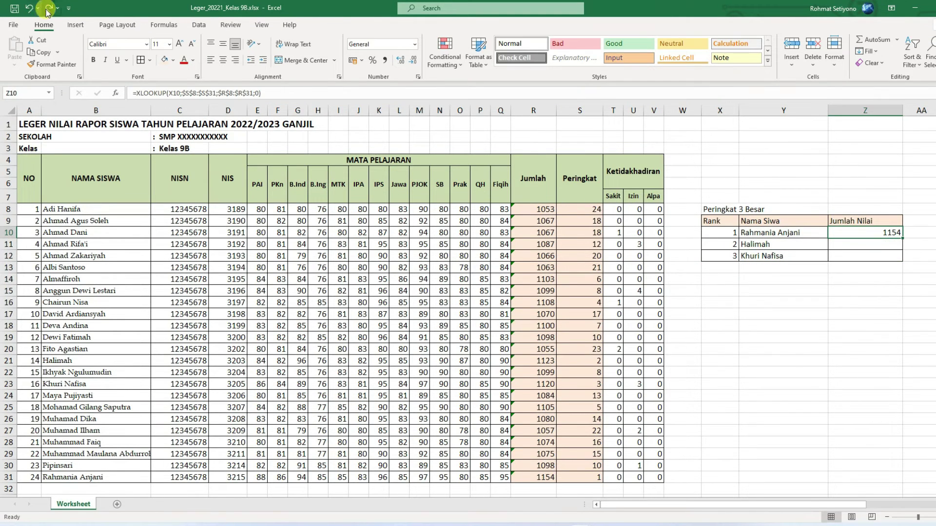
pyautogui.click(49, 8)
pyautogui.click(719, 183)
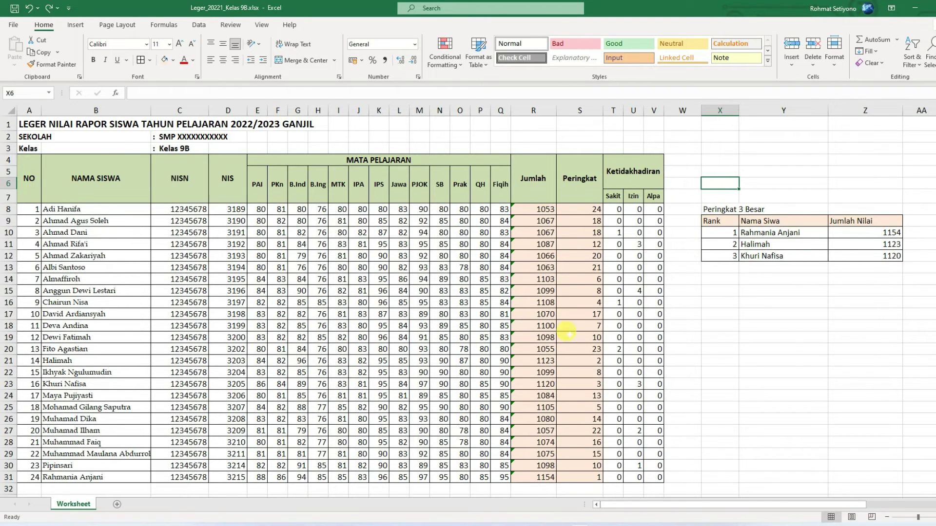
# Move the Peringkat 3 Besar table from X8:Z12 to below the student list, starting at A34
pyautogui.scroll(-1, 529, 366)
pyautogui.moveTo(721, 172); pyautogui.dragTo(890, 218)
pyautogui.moveTo(812, 224); pyautogui.dragTo(807, 371)
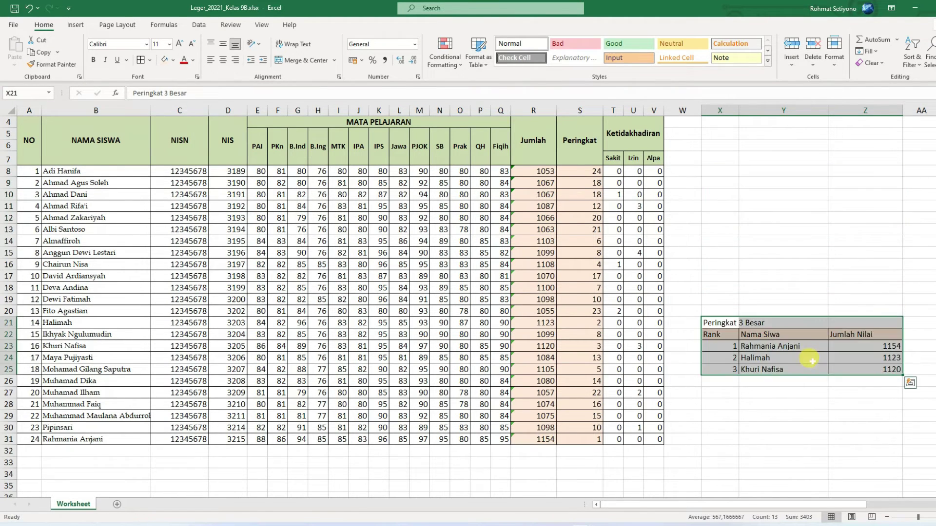
pyautogui.scroll(-2, 768, 315)
pyautogui.moveTo(771, 302); pyautogui.dragTo(129, 446)
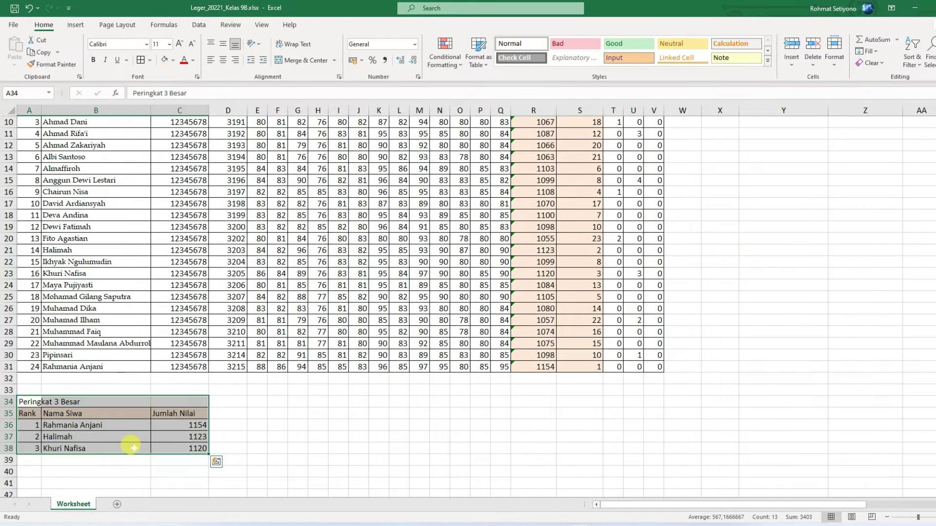
pyautogui.click(54, 415)
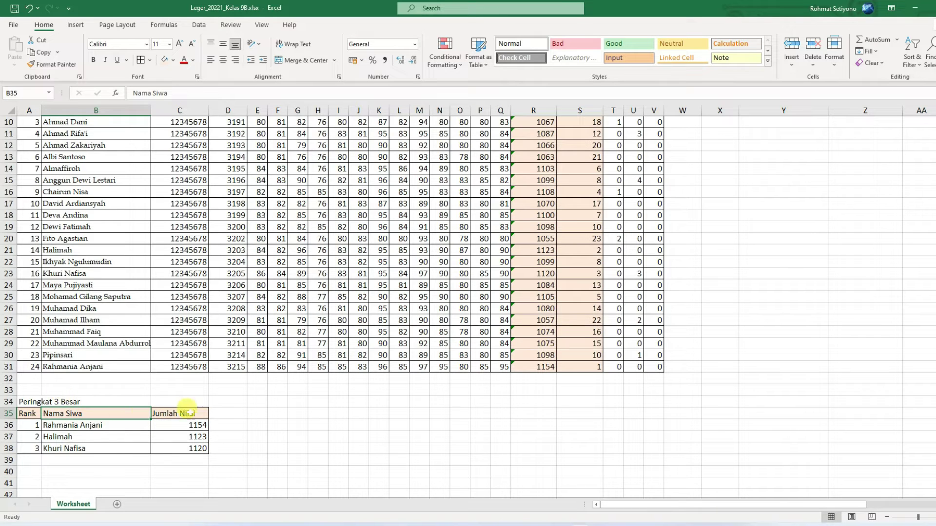
pyautogui.click(271, 399)
pyautogui.scroll(3, 546, 373)
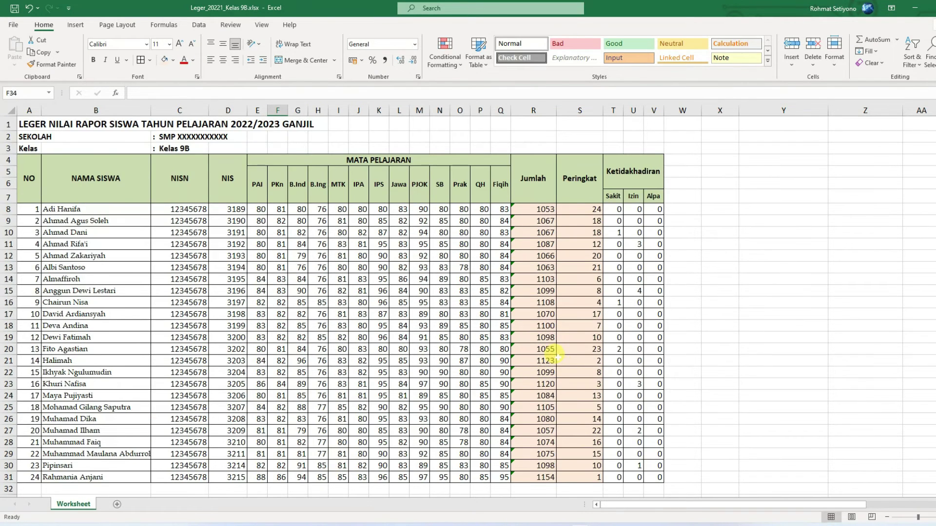
pyautogui.scroll(-5, 546, 354)
pyautogui.scroll(3, 468, 344)
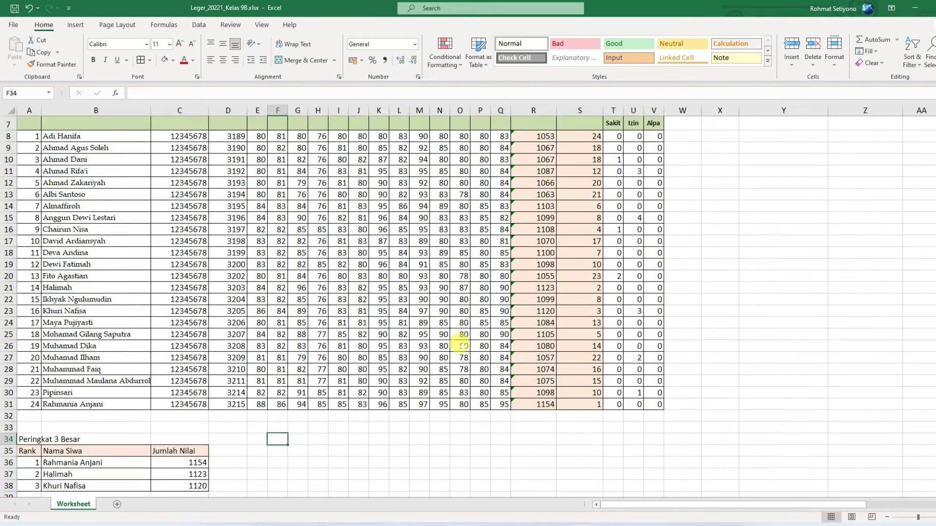
pyautogui.scroll(1, 460, 345)
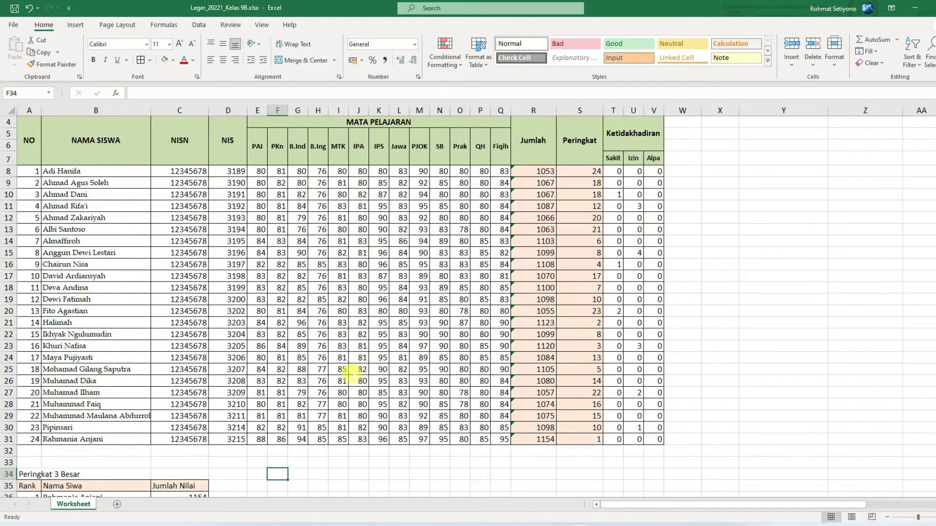
pyautogui.click(256, 451)
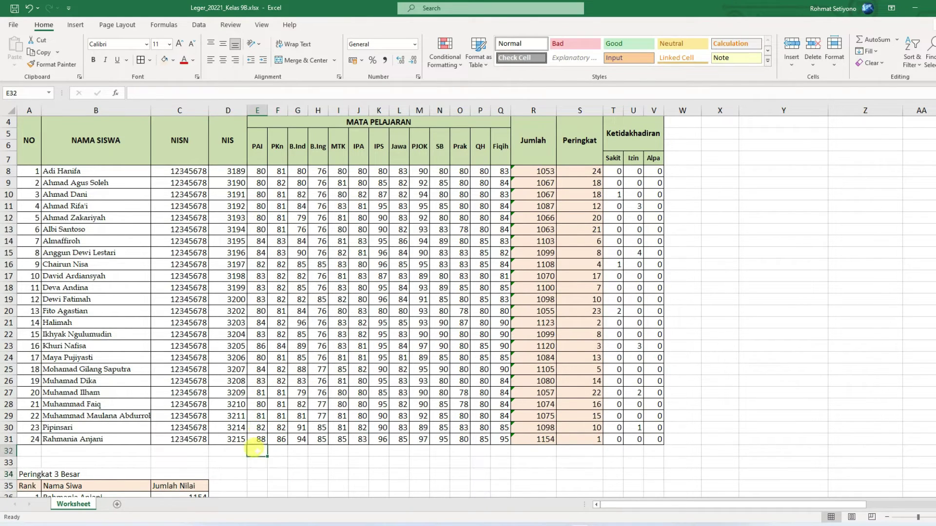
pyautogui.click(258, 462)
pyautogui.click(257, 473)
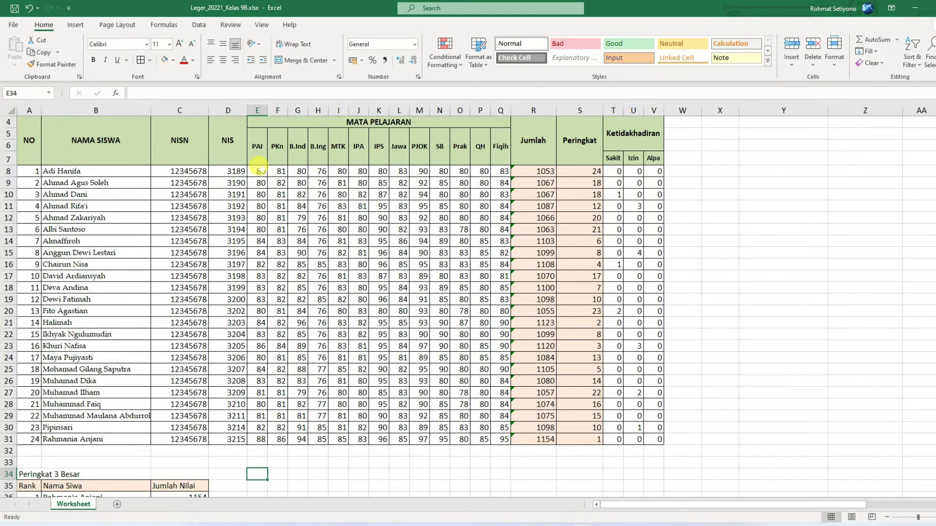
# Merge and center C32:D32 below the student list and label it Max
pyautogui.scroll(-2, 292, 455)
pyautogui.click(216, 377)
pyautogui.moveTo(188, 379); pyautogui.dragTo(226, 379)
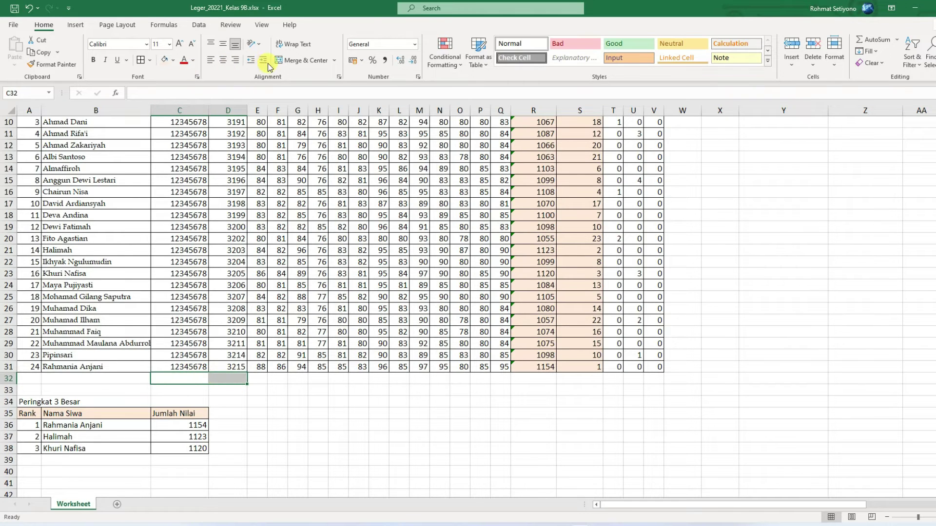
pyautogui.click(290, 59)
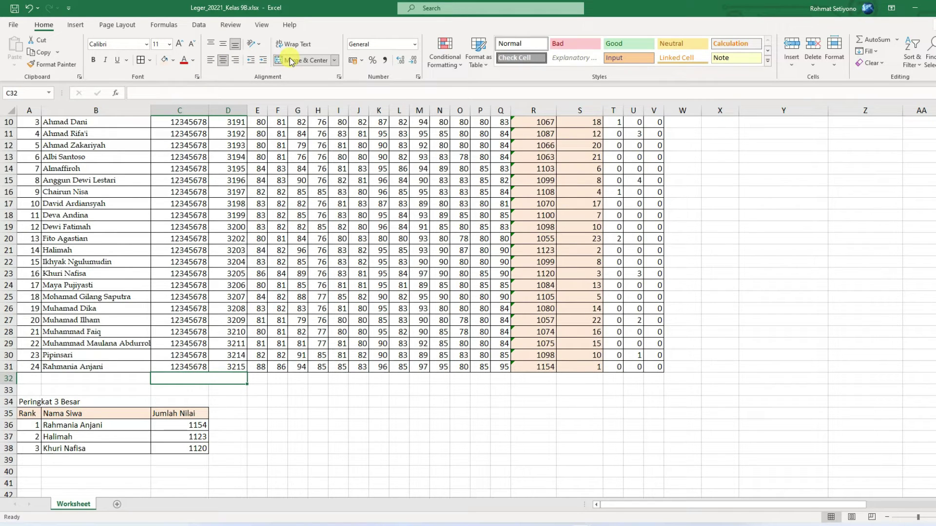
pyautogui.write('Max')
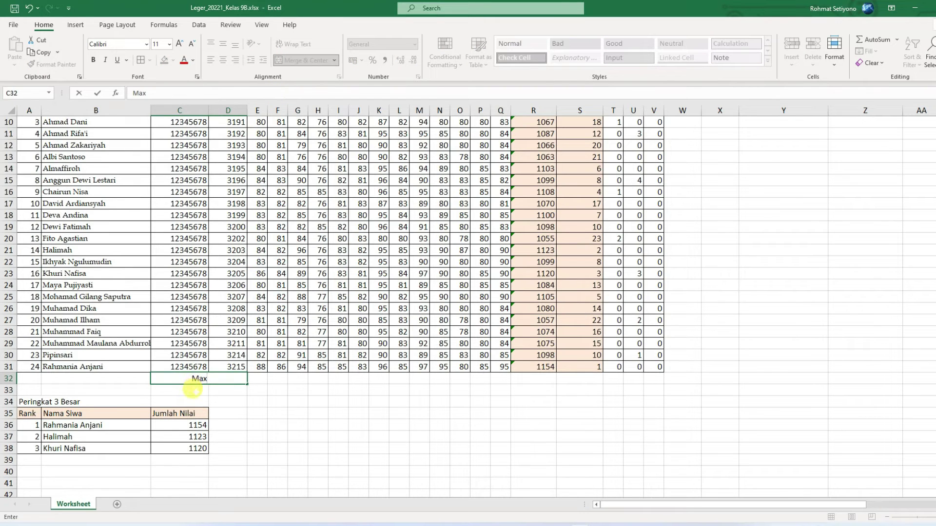
# Merge and center C33:D33 and label it Min
pyautogui.moveTo(190, 390); pyautogui.dragTo(218, 390)
pyautogui.click(294, 62)
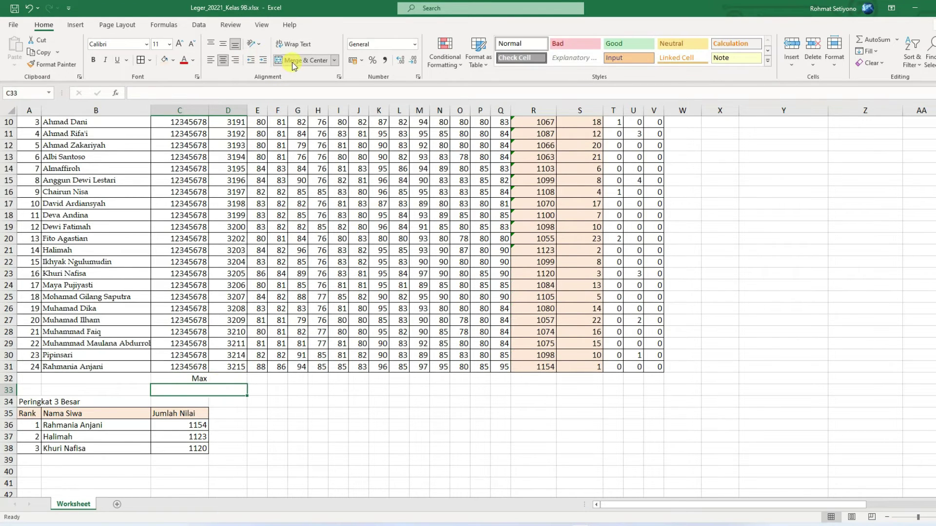
pyautogui.write('Mi')
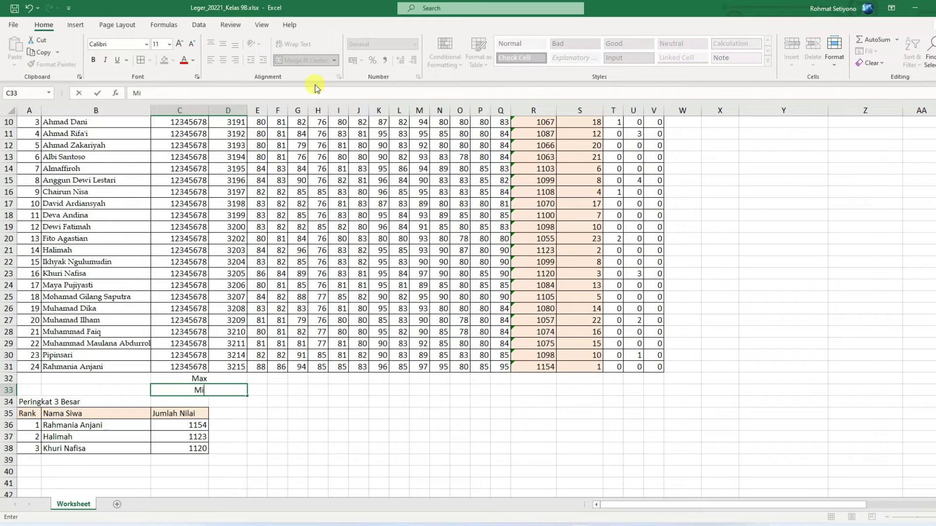
pyautogui.click(318, 402)
# Shift the Peringkat 3 Besar table down to start at A36, and merge and center C34:D34 with the label Rata2
pyautogui.click(192, 399)
pyautogui.moveTo(33, 400); pyautogui.dragTo(148, 469)
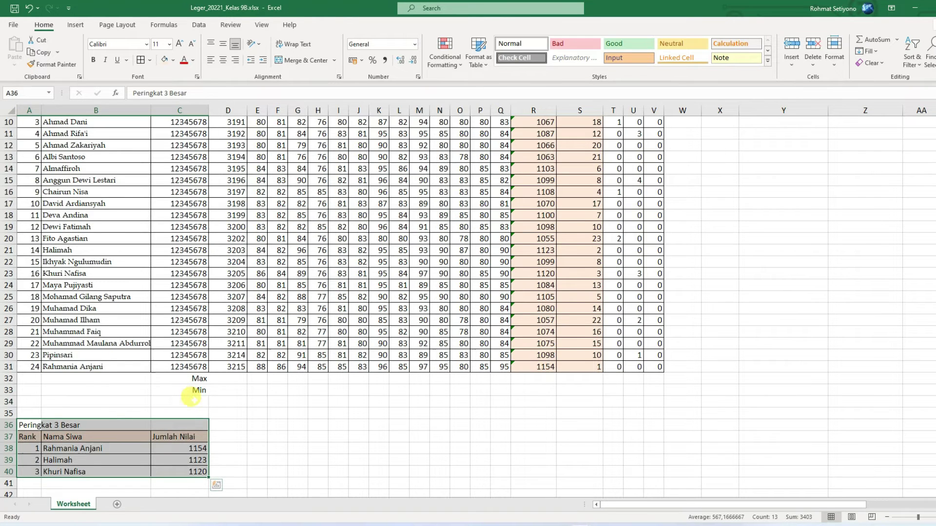
pyautogui.click(189, 398)
pyautogui.moveTo(189, 400); pyautogui.dragTo(229, 399)
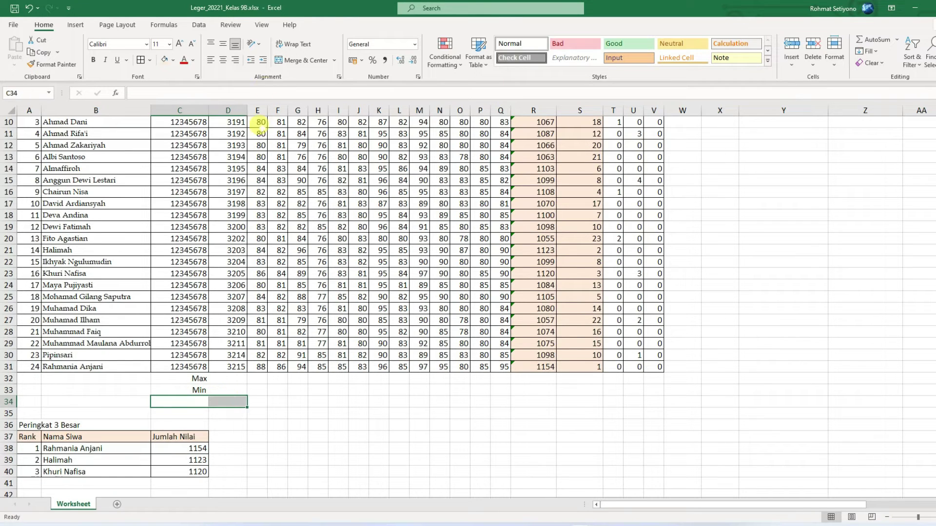
pyautogui.click(303, 60)
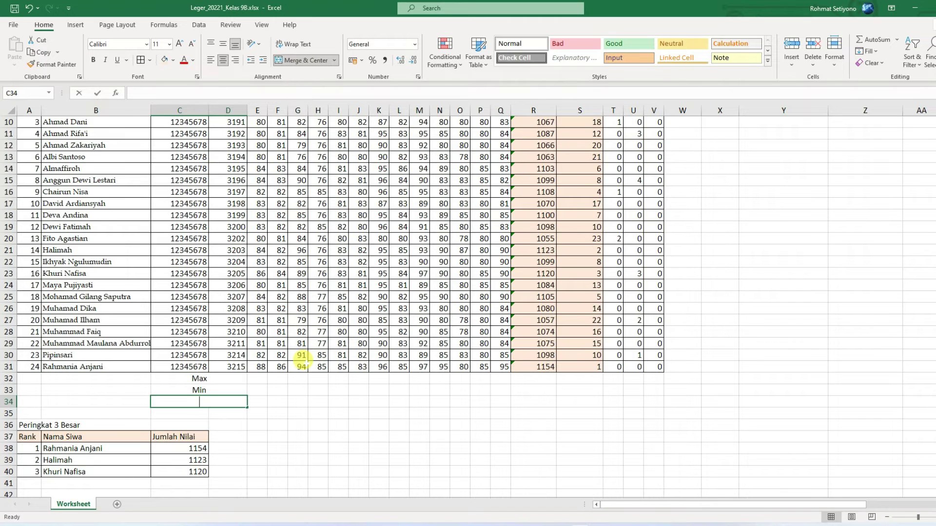
pyautogui.write('Rata2')
pyautogui.press('Return')
# Apply cell borders and a light orange fill to the Max, Min and Rata2 rows in C32:Q34
pyautogui.moveTo(229, 378); pyautogui.dragTo(501, 401)
pyautogui.click(140, 60)
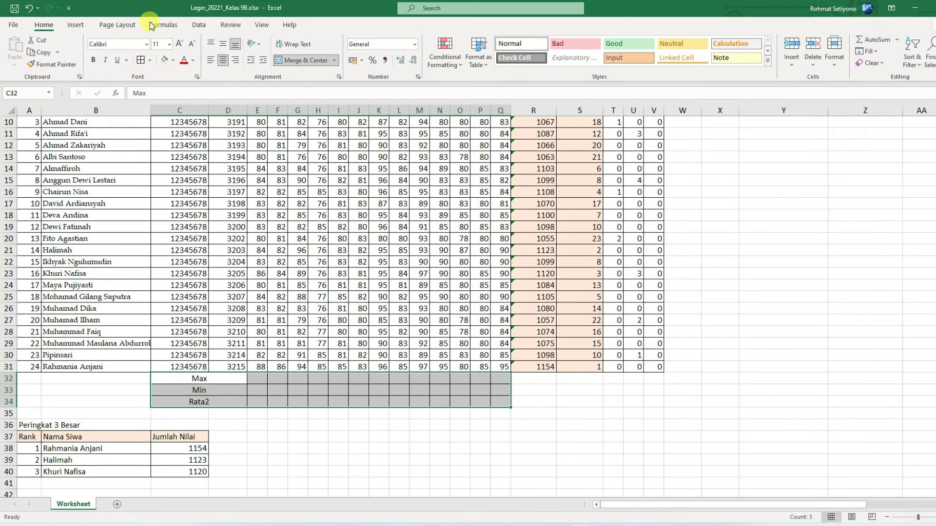
pyautogui.click(166, 62)
pyautogui.click(652, 432)
# Calculate the highest PAI score in E32 with =MAX(E8:E31)
pyautogui.click(255, 376)
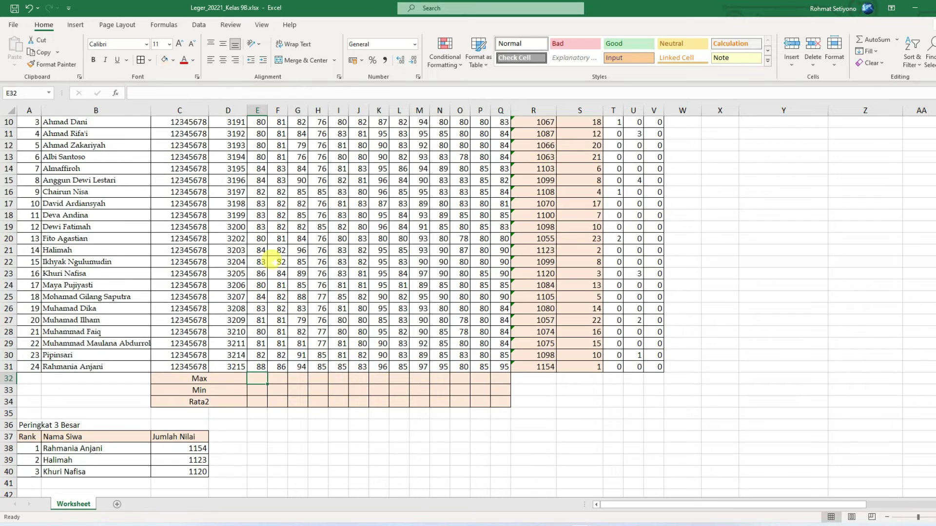
pyautogui.scroll(3, 269, 256)
pyautogui.scroll(-3, 332, 399)
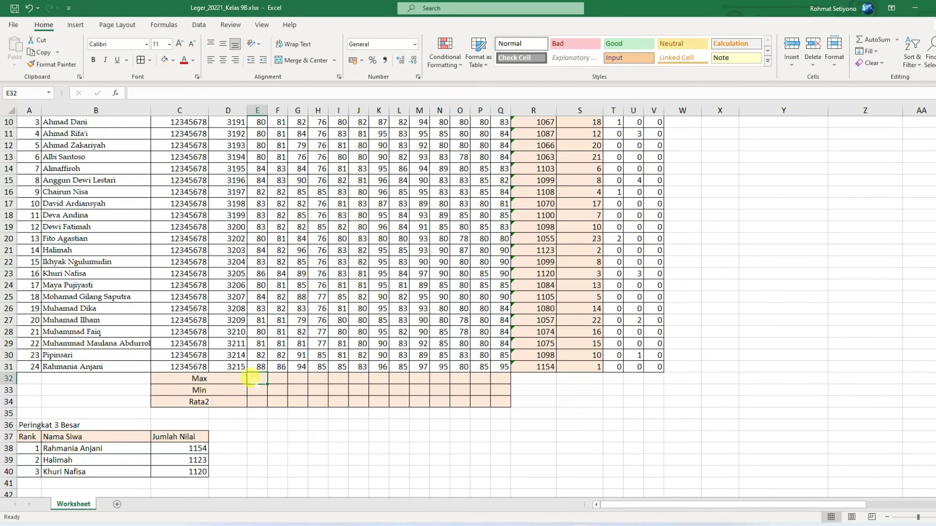
pyautogui.write('=max')
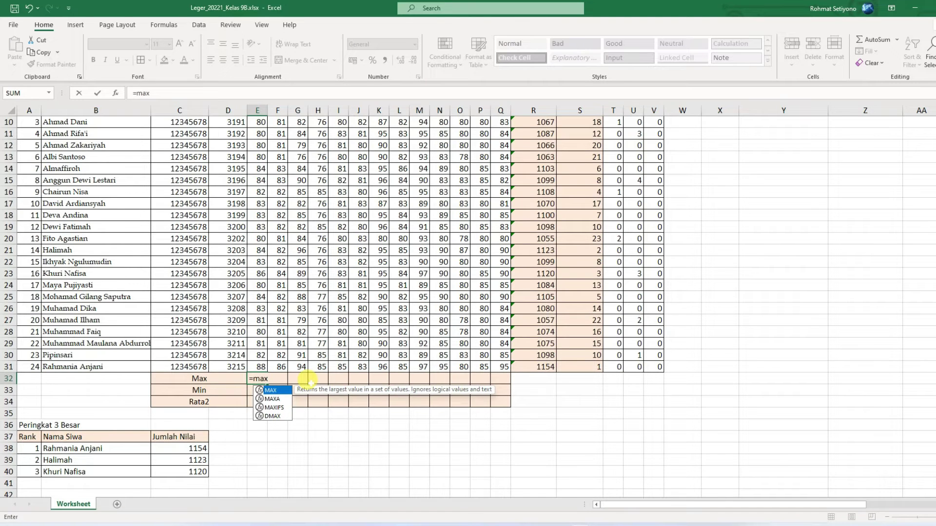
pyautogui.doubleClick(272, 391)
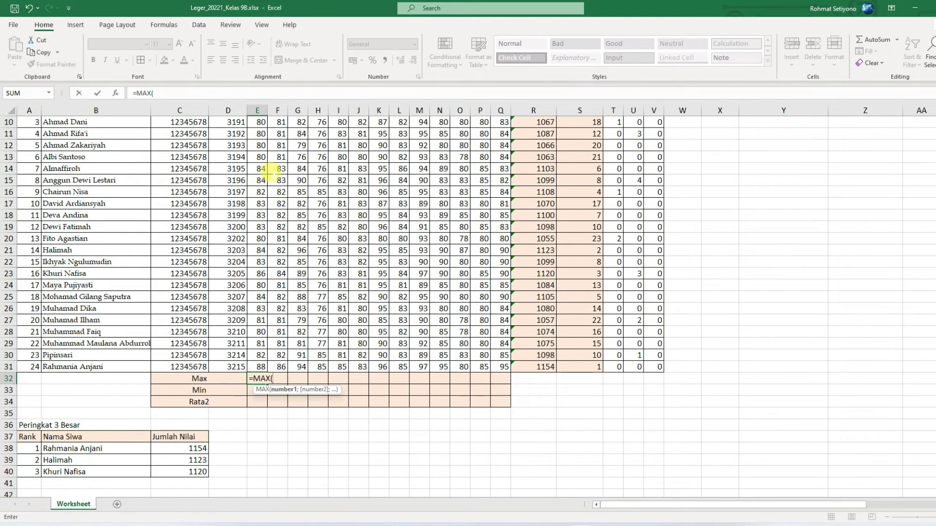
pyautogui.scroll(2, 272, 166)
pyautogui.moveTo(259, 166); pyautogui.dragTo(254, 436)
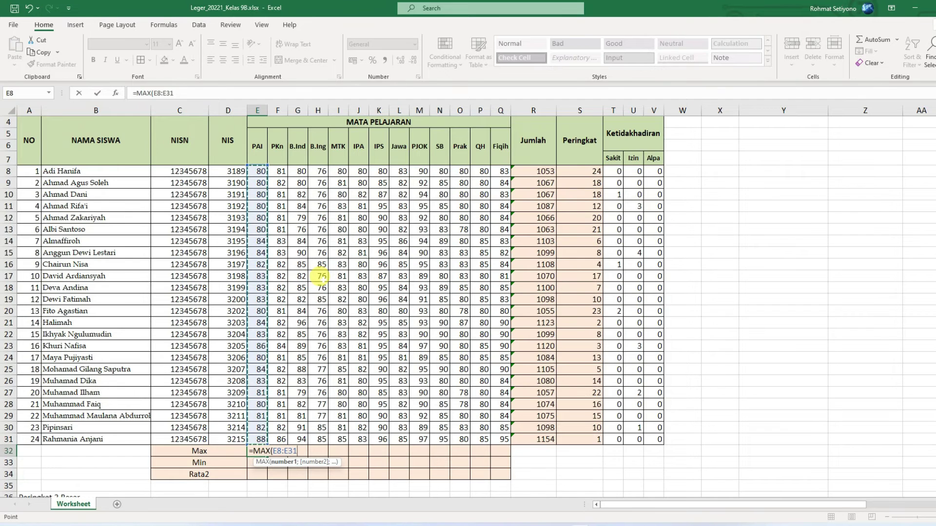
pyautogui.write(')')
pyautogui.press('Return')
# Copy the MAX formula from E32 across the other subjects through Q32
pyautogui.click(257, 450)
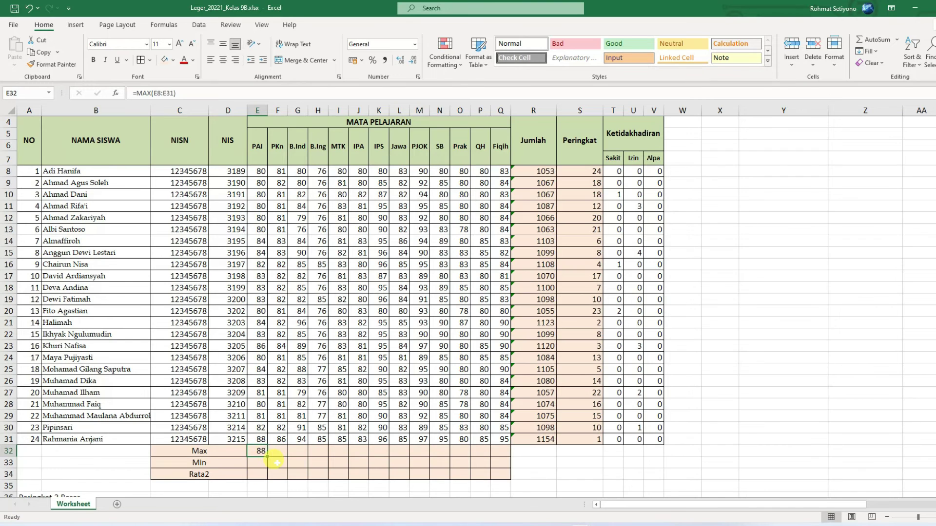
pyautogui.scroll(-1, 276, 462)
pyautogui.moveTo(267, 420); pyautogui.dragTo(512, 427)
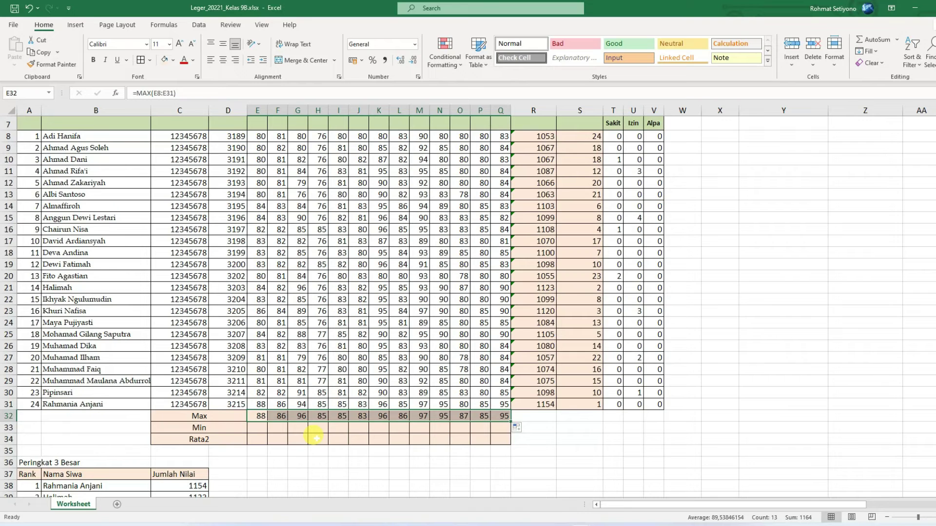
# Calculate the lowest PAI score in E33 with =MIN(E8:E31) and copy the formula across through Q33
pyautogui.click(259, 427)
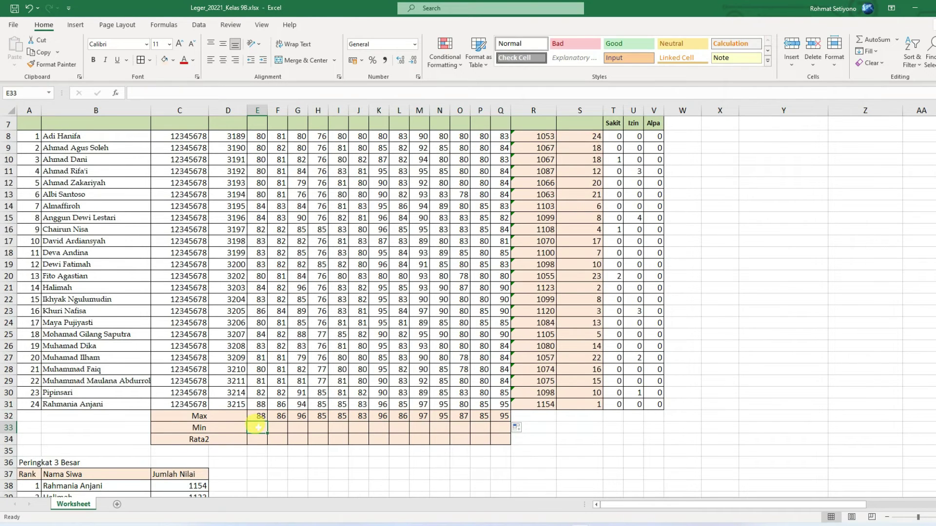
pyautogui.write('=min')
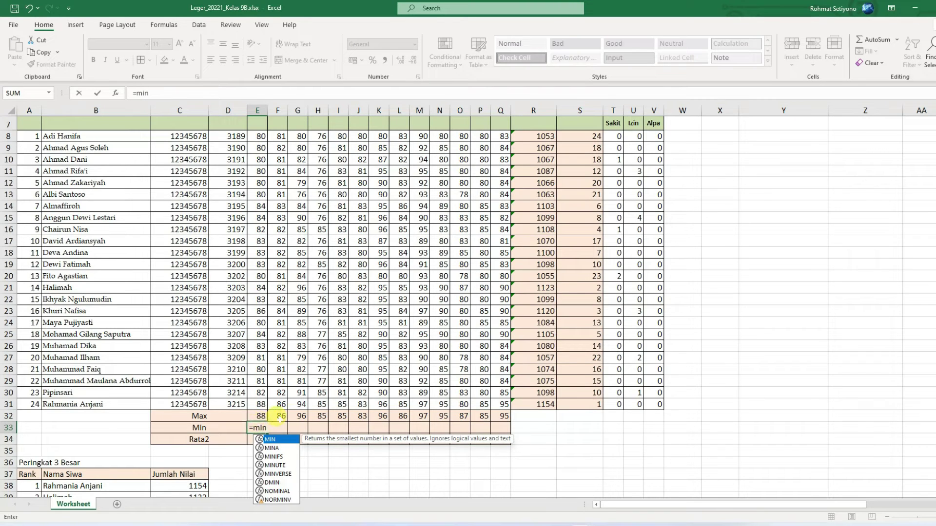
pyautogui.doubleClick(272, 440)
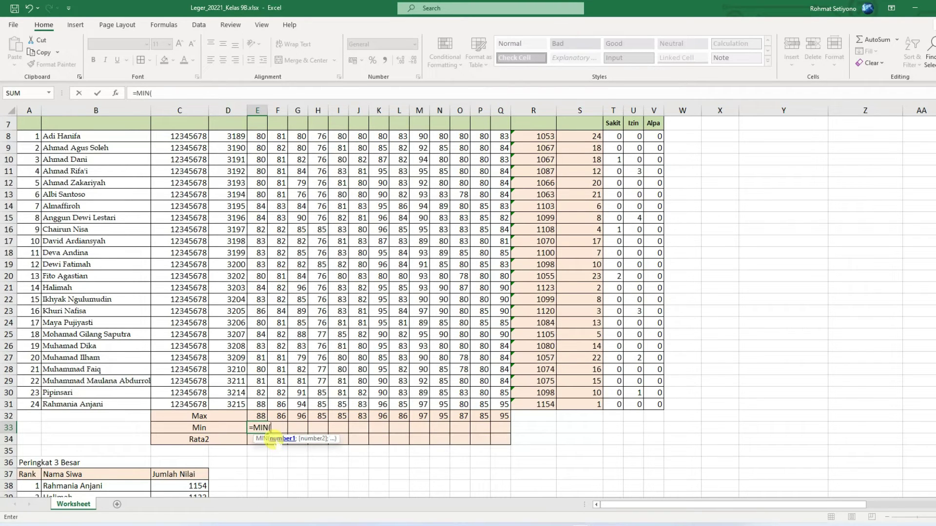
pyautogui.moveTo(260, 137); pyautogui.dragTo(261, 404)
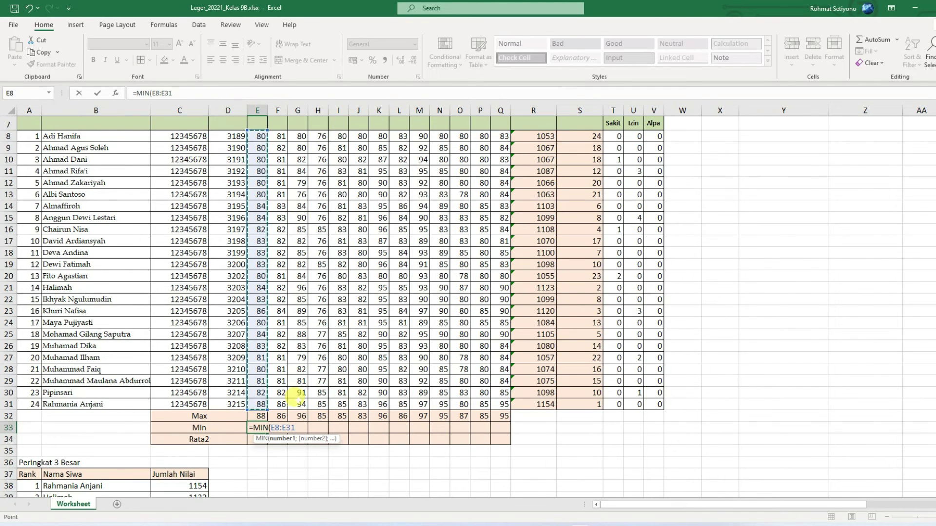
pyautogui.write(')')
pyautogui.press('Return')
pyautogui.click(260, 428)
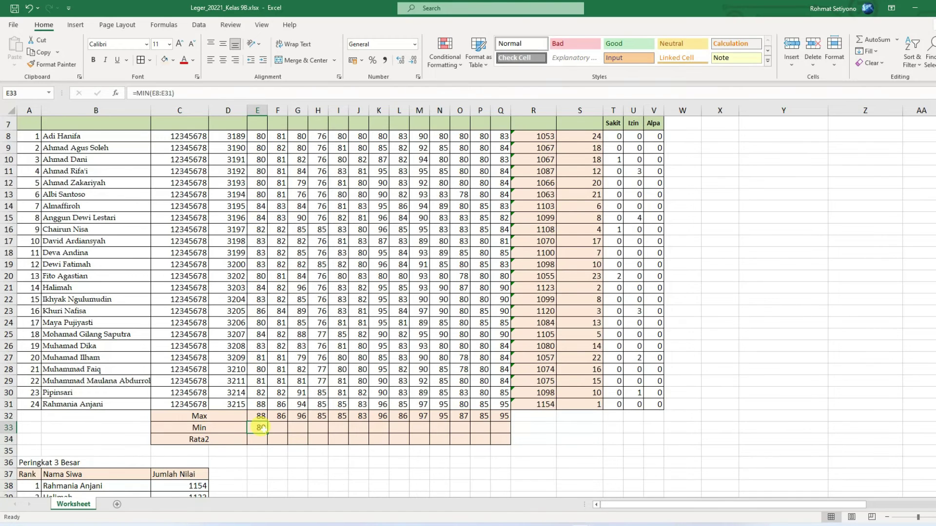
pyautogui.moveTo(266, 433); pyautogui.dragTo(505, 437)
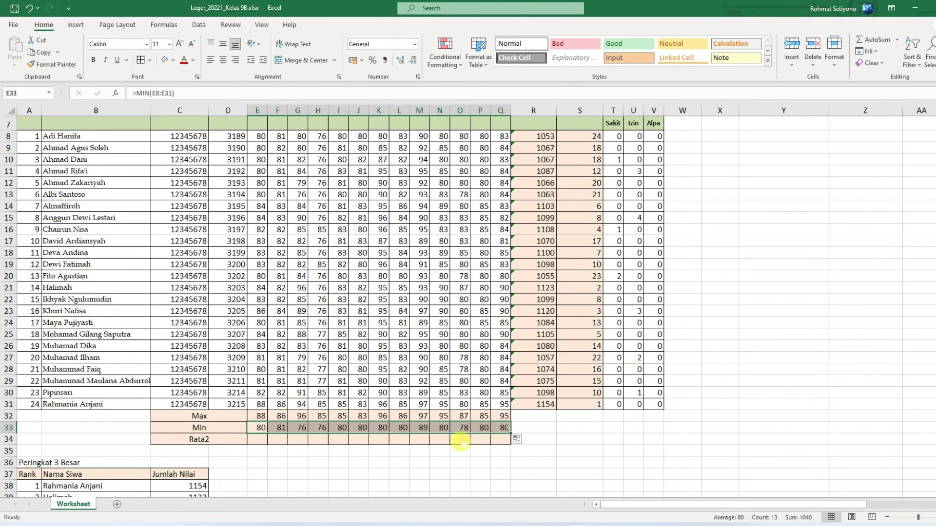
# Calculate the PAI average in E34 with =AVERAGE(E8:E31) and copy the formula across through Q34
pyautogui.click(258, 438)
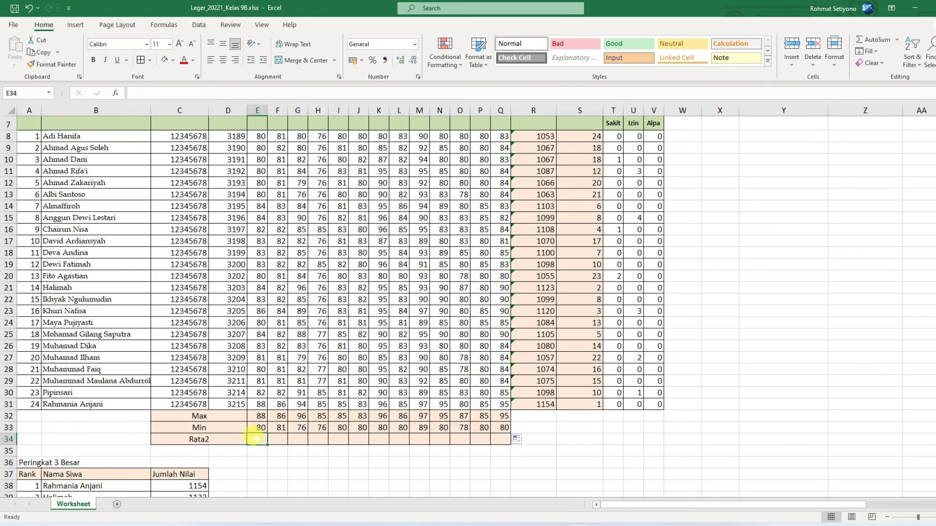
pyautogui.write('=a')
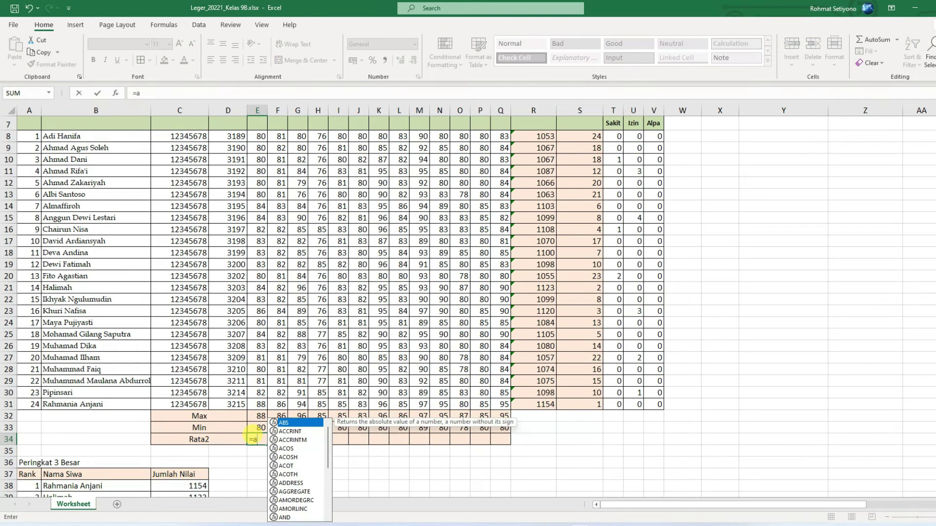
pyautogui.write('va')
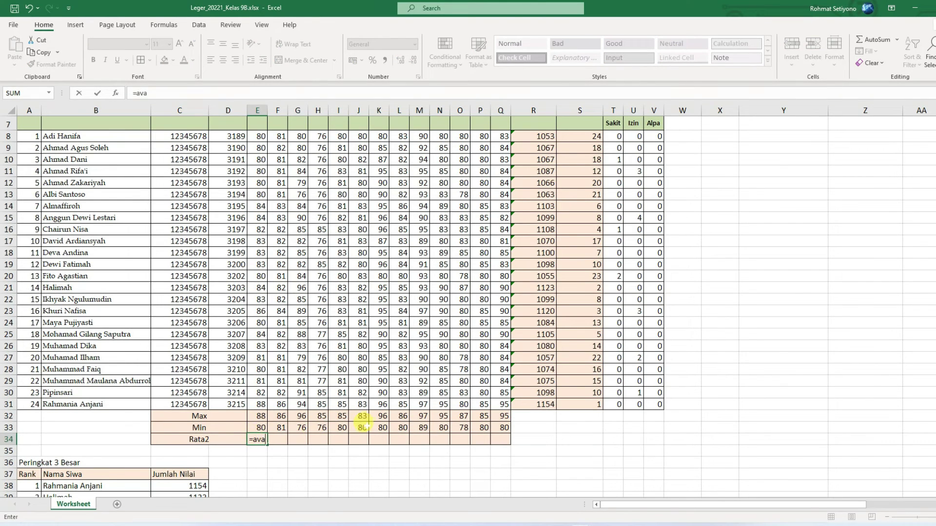
pyautogui.press('BackSpace')
pyautogui.write('e')
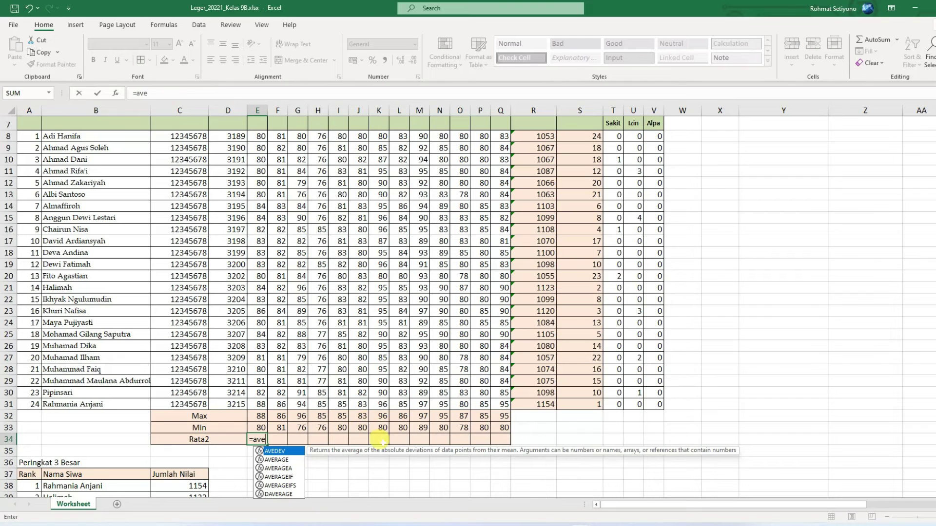
pyautogui.doubleClick(278, 460)
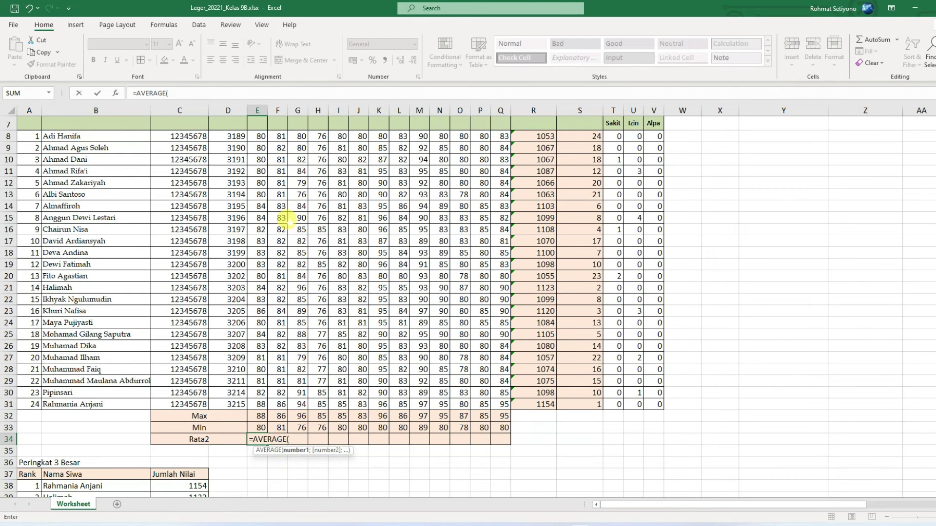
pyautogui.moveTo(257, 136); pyautogui.dragTo(262, 404)
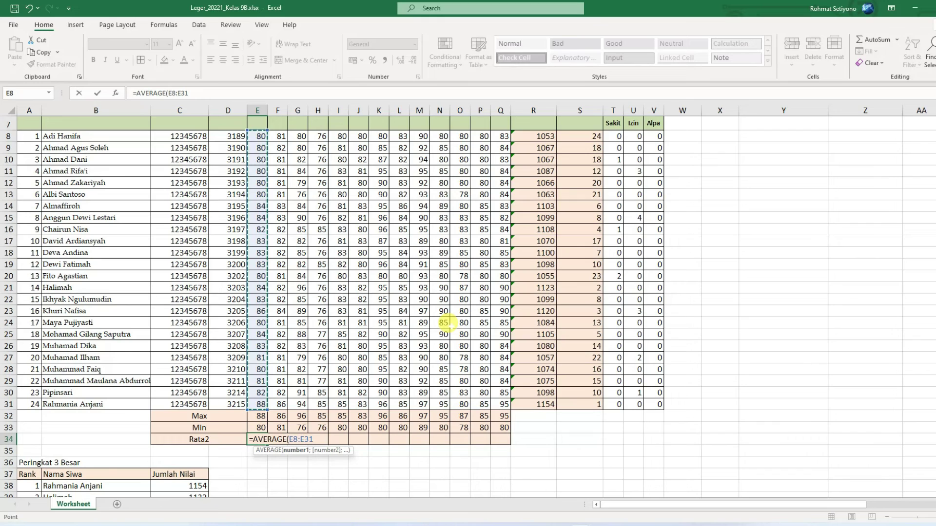
pyautogui.press('Return')
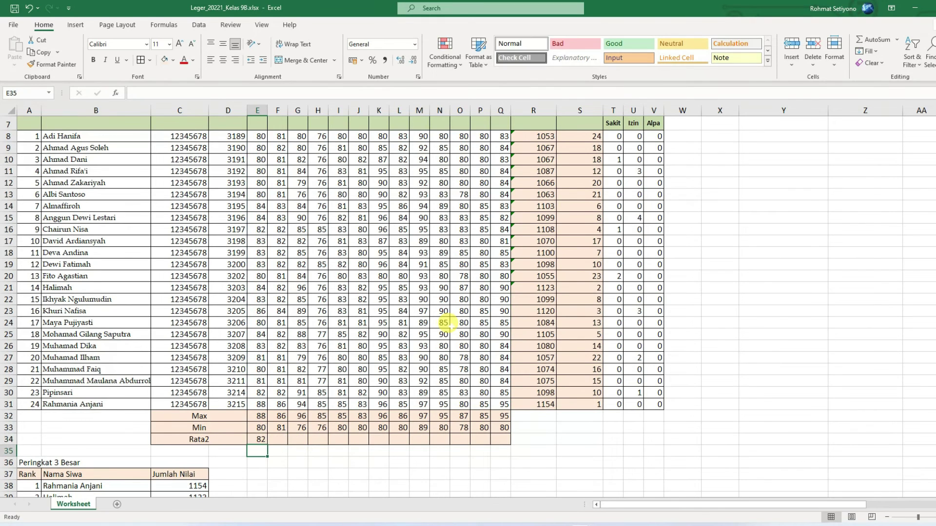
pyautogui.click(261, 440)
pyautogui.moveTo(267, 443); pyautogui.dragTo(512, 441)
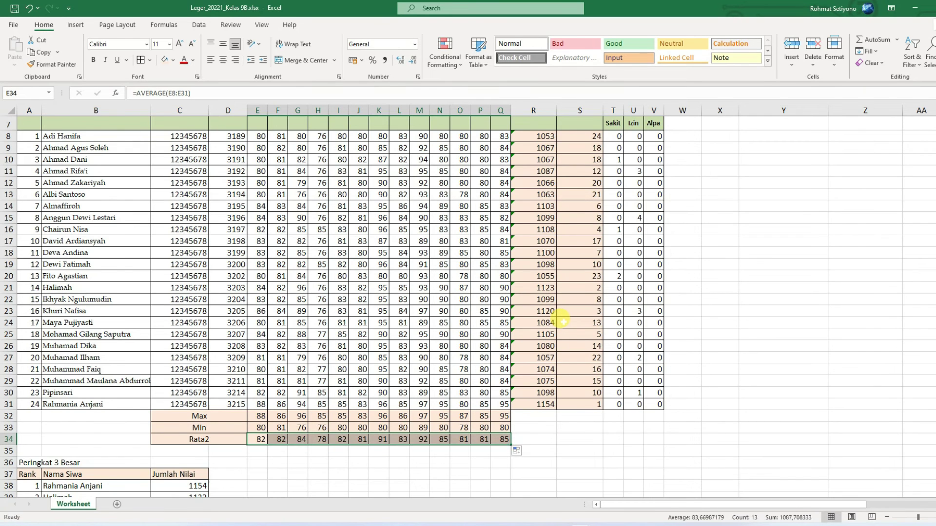
pyautogui.scroll(2, 563, 321)
pyautogui.click(537, 169)
pyautogui.click(595, 179)
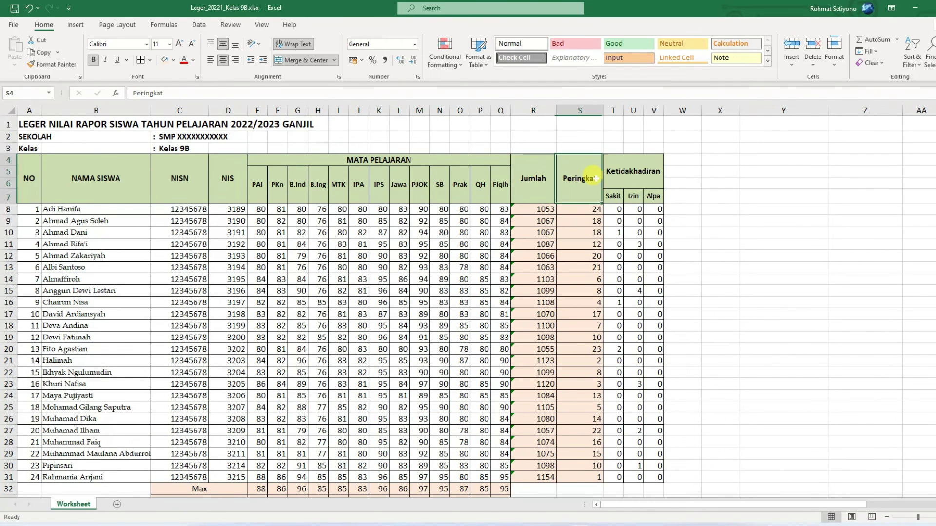
pyautogui.scroll(-5, 125, 424)
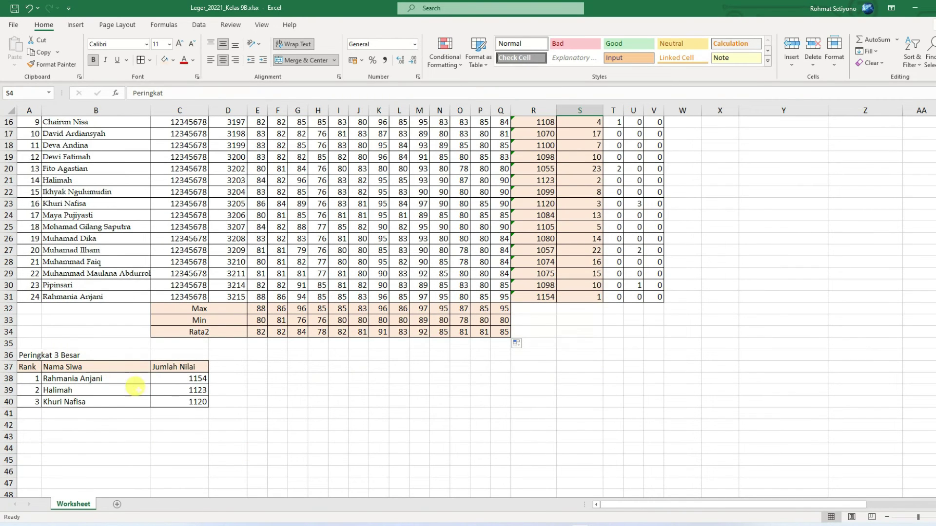
pyautogui.click(199, 308)
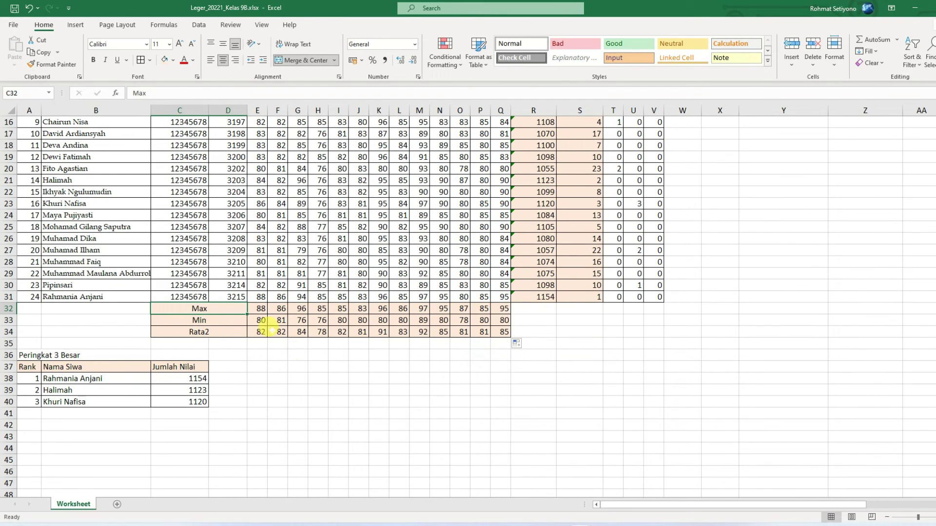
# Extend the merged Rata2 label cell down into C35:D35 and rename the new label Jumlah
pyautogui.scroll(1, 261, 308)
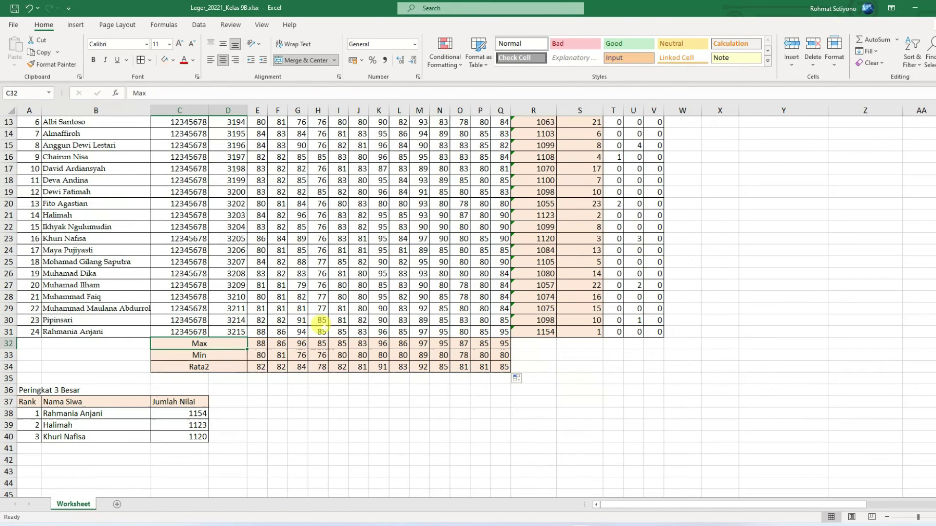
pyautogui.moveTo(241, 378)
pyautogui.mouseDown()
pyautogui.moveTo(195, 380)
pyautogui.moveTo(349, 368)
pyautogui.moveTo(244, 370)
pyautogui.moveTo(246, 385)
pyautogui.mouseUp()
pyautogui.click(219, 377)
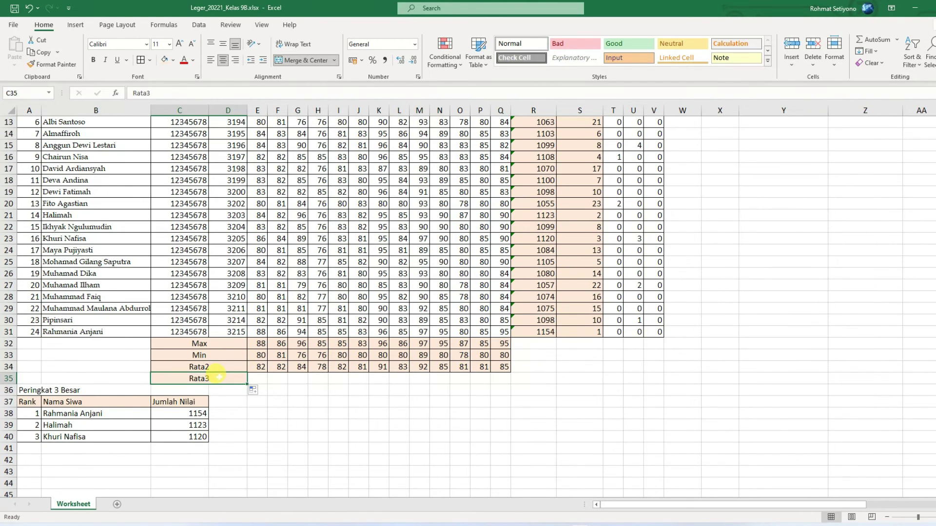
pyautogui.write('Ju')
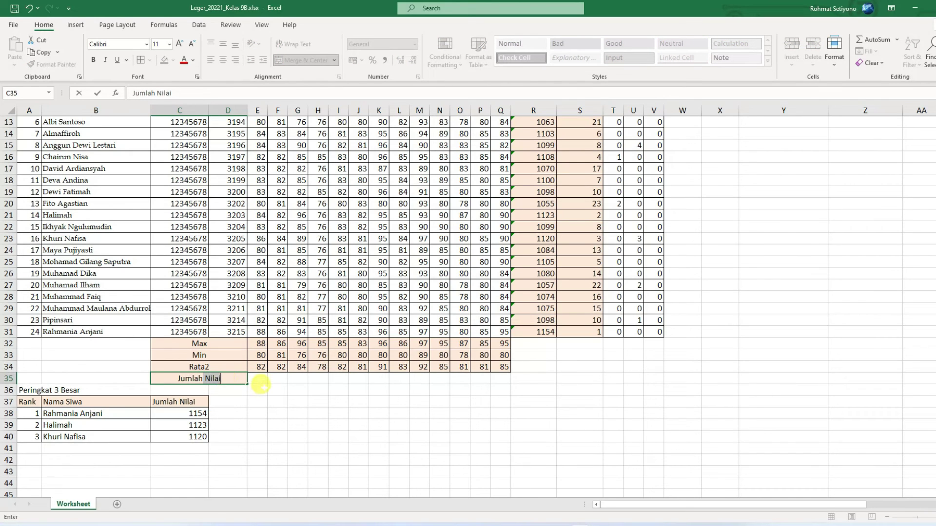
pyautogui.press('BackSpace')
pyautogui.click(269, 403)
# Calculate the total of the PAI scores in E35 with =SUM(E8:E31)
pyautogui.click(258, 375)
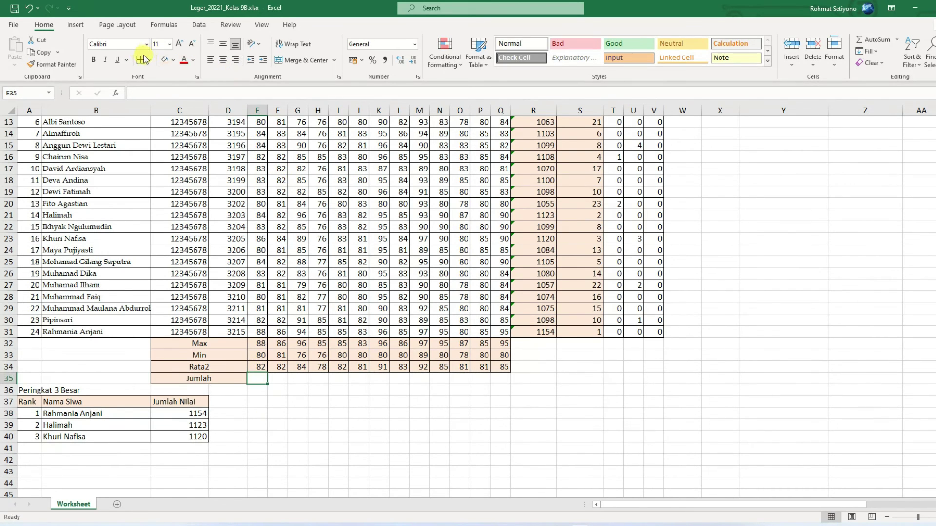
pyautogui.write('=')
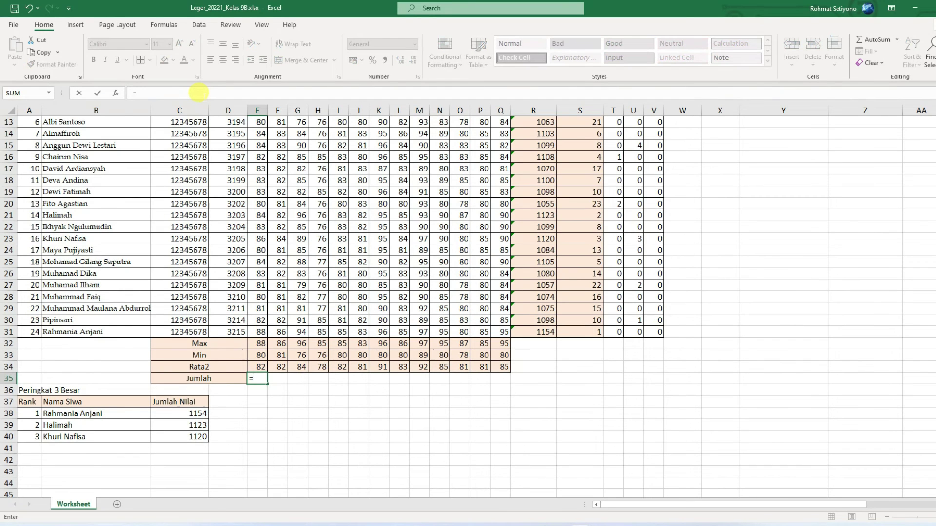
pyautogui.write('sum')
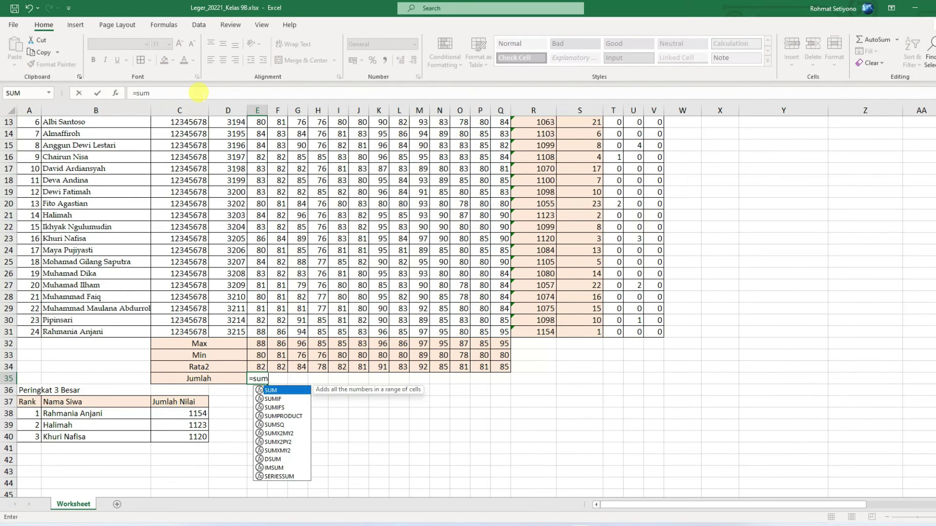
pyautogui.doubleClick(275, 392)
pyautogui.scroll(2, 257, 146)
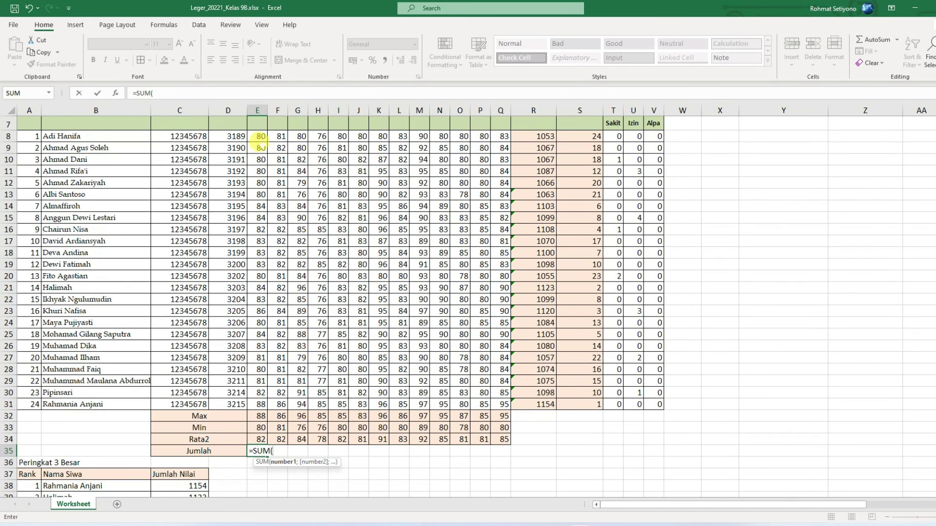
pyautogui.moveTo(258, 139); pyautogui.dragTo(258, 402)
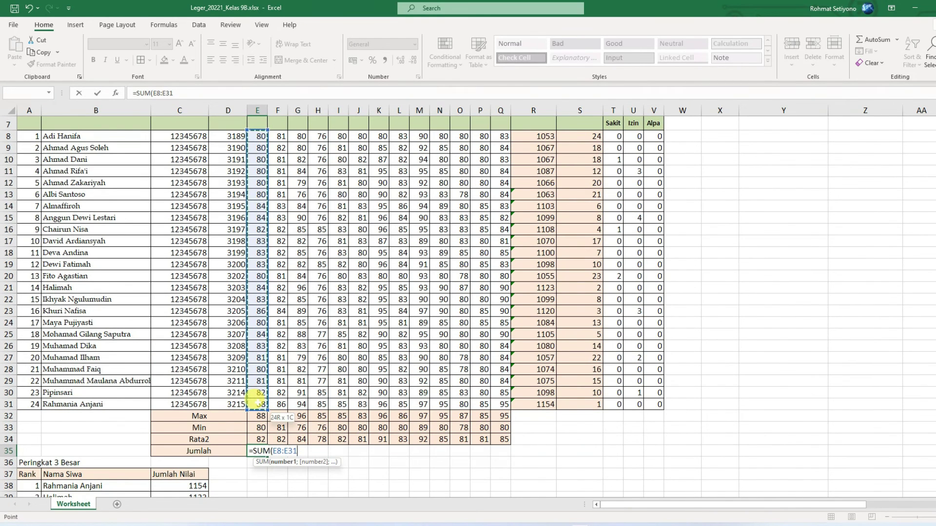
pyautogui.write(')')
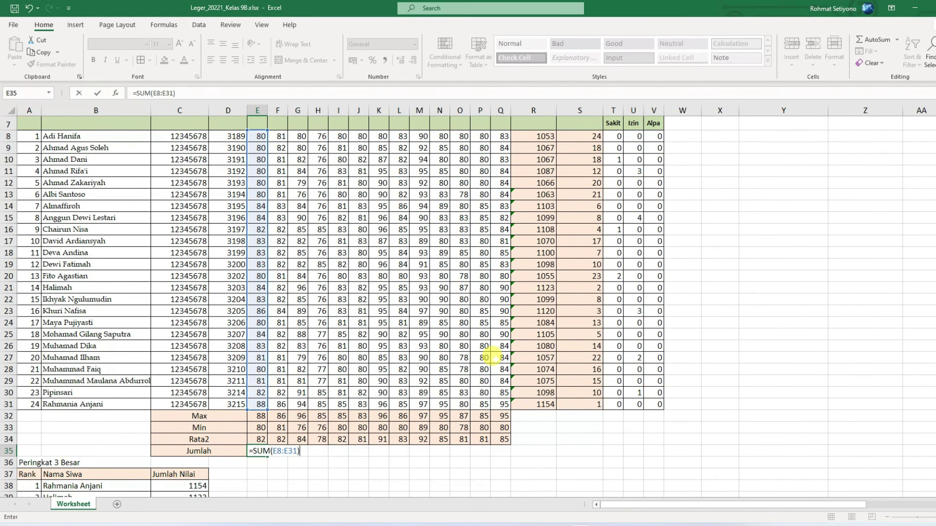
pyautogui.press('Return')
# Reduce the font size of E35 to 8 and widen column E slightly so the total fits
pyautogui.click(263, 449)
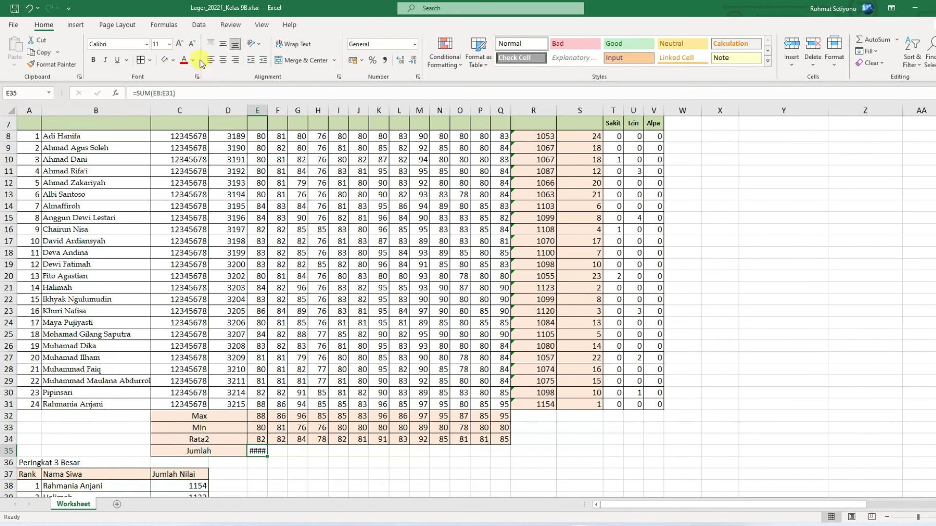
pyautogui.press('ctrl+shift+less')
pyautogui.press('ctrl+shift+less')
pyautogui.press('ctrl+shift+less')
pyautogui.moveTo(267, 105); pyautogui.dragTo(275, 106)
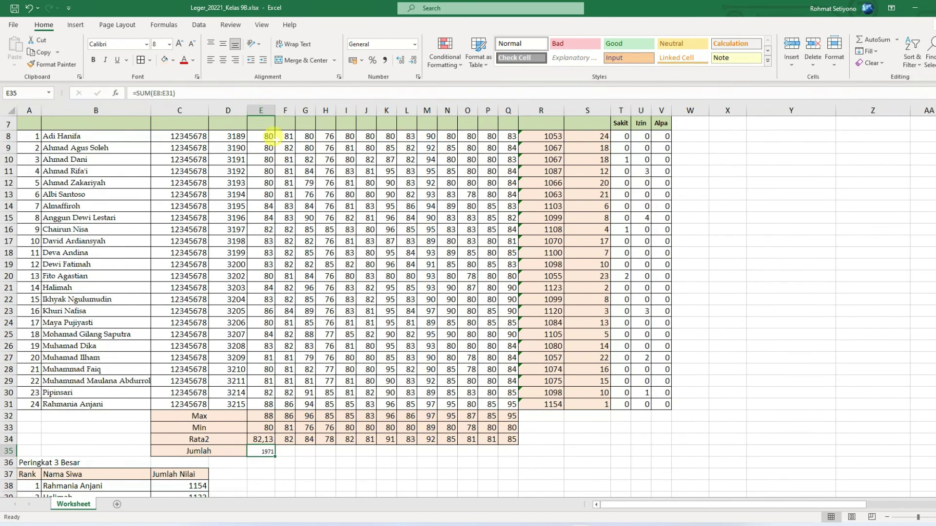
# Copy the total formula in E35 across through Q35 to total every subject's scores
pyautogui.moveTo(273, 455); pyautogui.dragTo(517, 453)
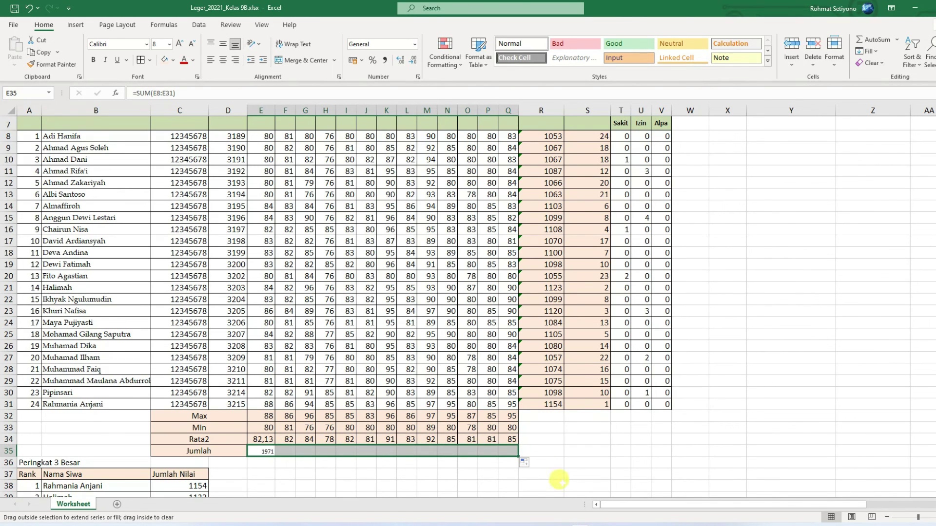
pyautogui.click(581, 441)
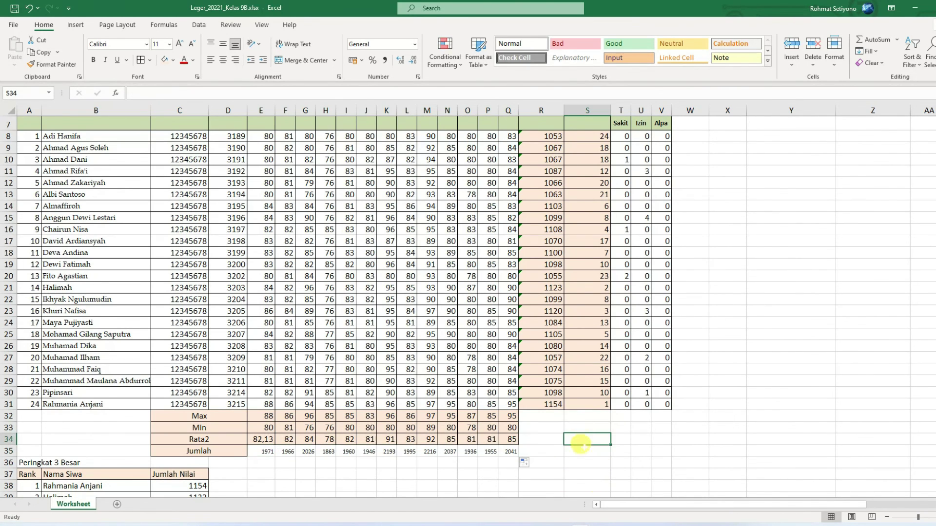
pyautogui.click(347, 474)
# Format the subject totals in E35:Q35 with the same light orange fill and cell borders as the rows above
pyautogui.moveTo(261, 451); pyautogui.dragTo(506, 451)
pyautogui.click(165, 61)
pyautogui.click(452, 273)
pyautogui.scroll(-3, 414, 402)
pyautogui.click(420, 389)
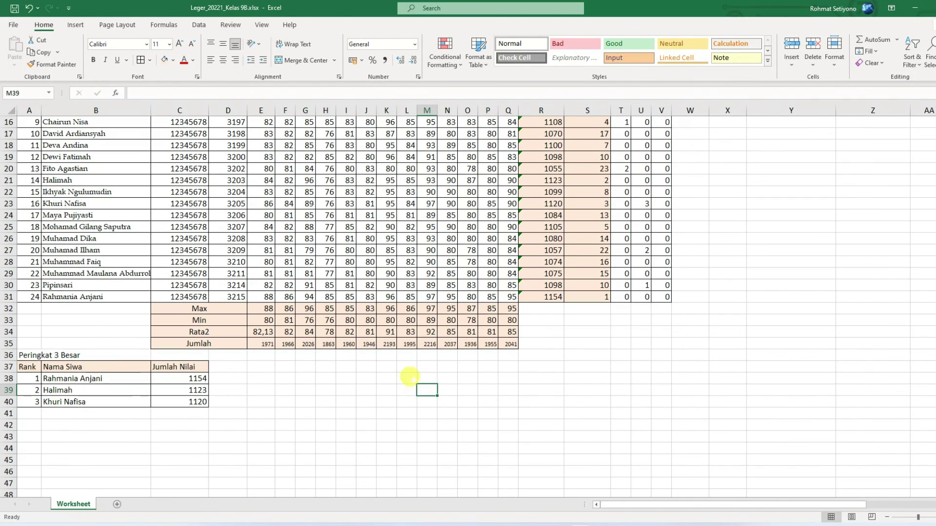
pyautogui.click(326, 367)
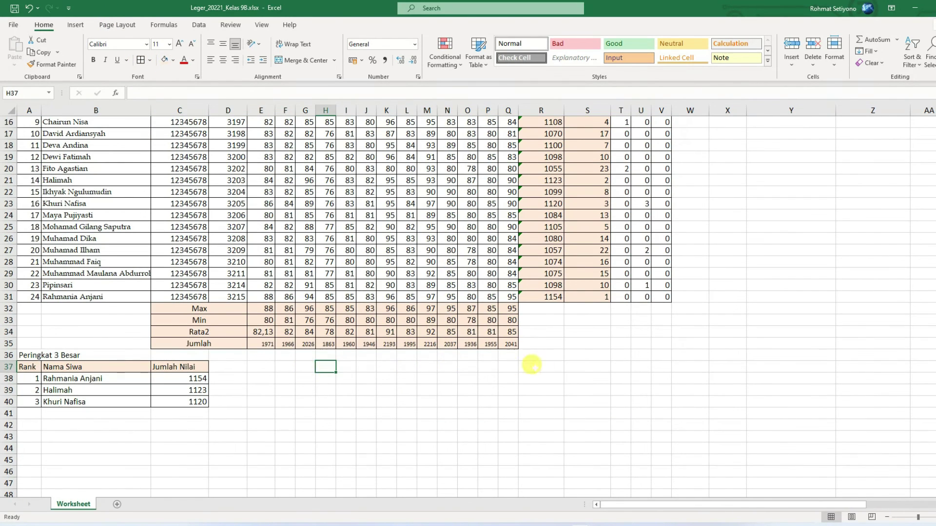
pyautogui.click(576, 356)
pyautogui.click(548, 354)
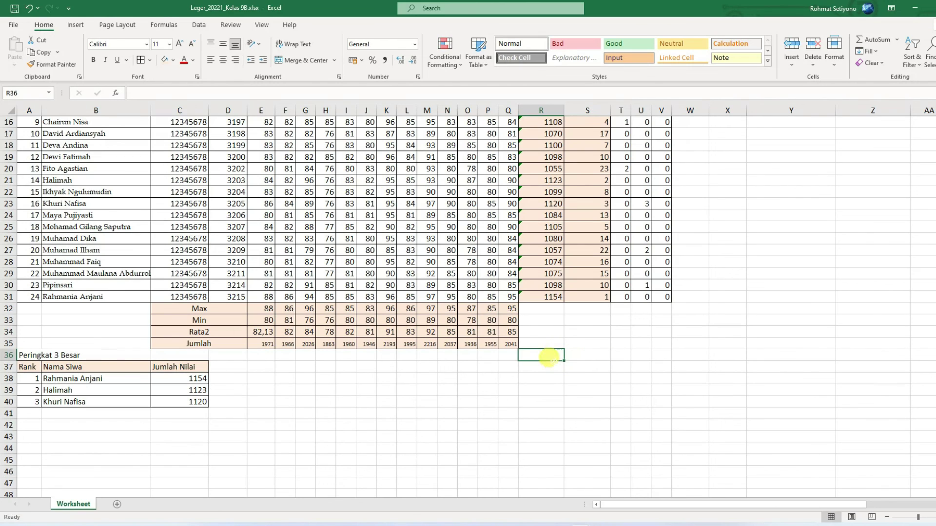
pyautogui.click(541, 365)
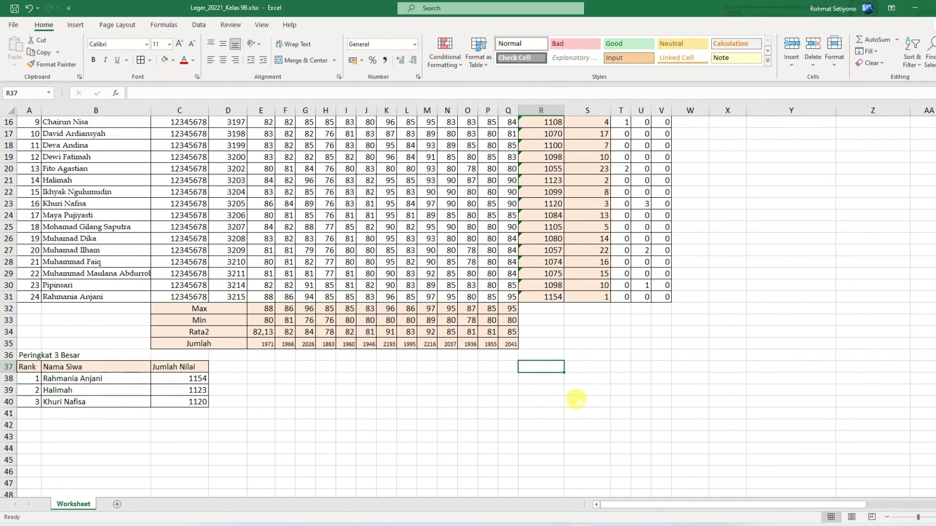
pyautogui.click(287, 366)
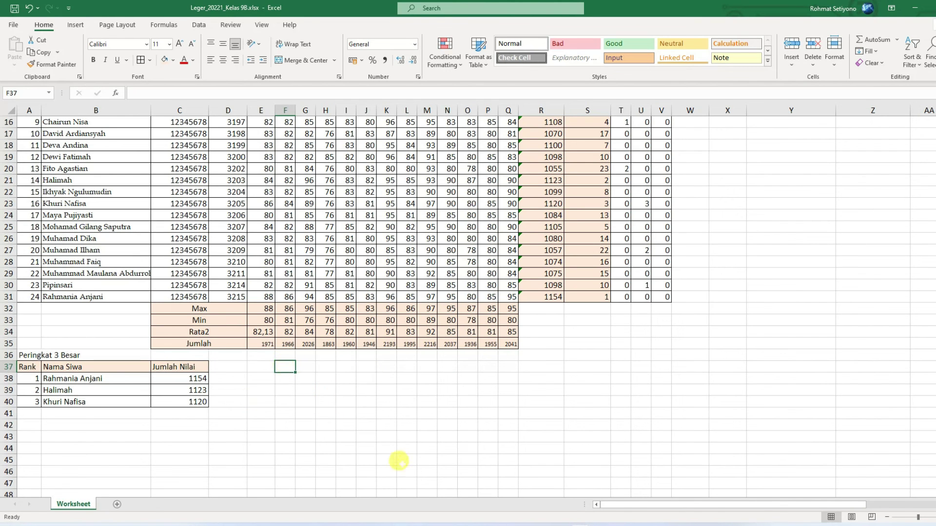
pyautogui.scroll(5, 478, 415)
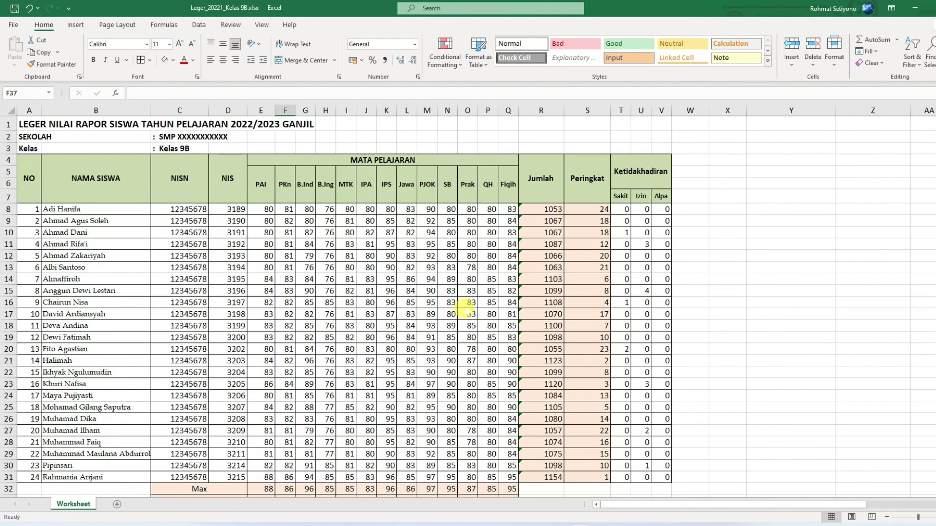